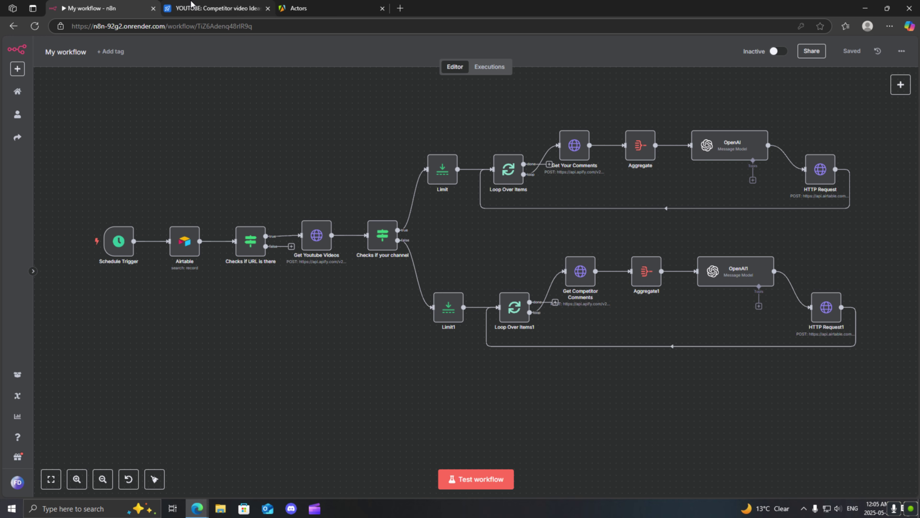
Step: Check the channel URLs in Airtable's Channels to Scrape table and examine the JSON body of the Get Youtube Videos node in n8n
left_click(40, 72)
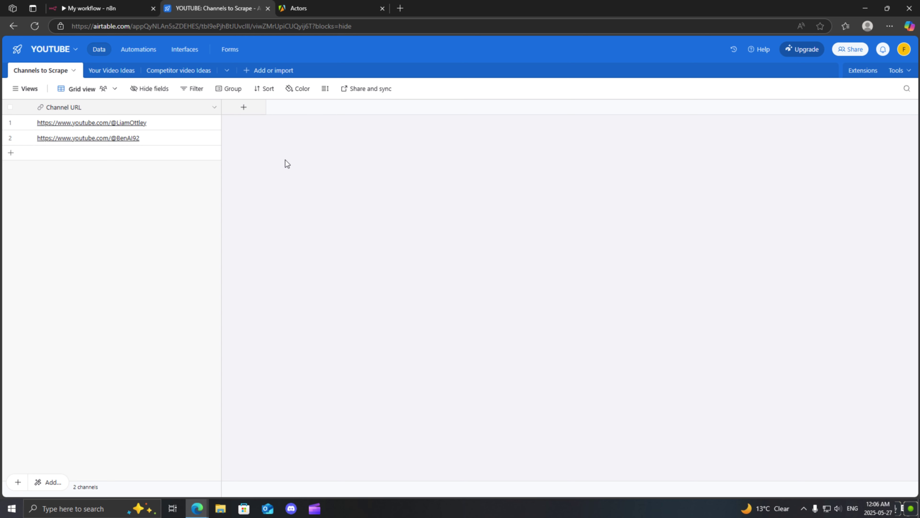
left_click(133, 14)
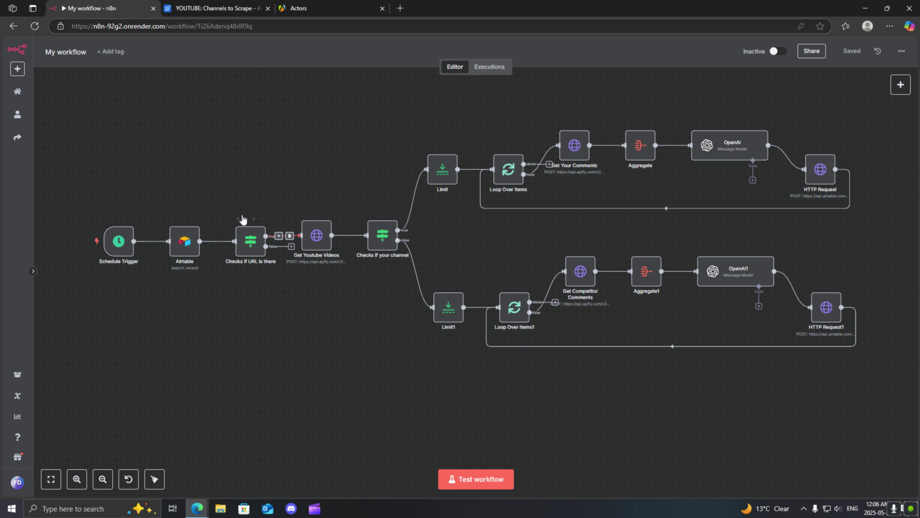
double_click(315, 242)
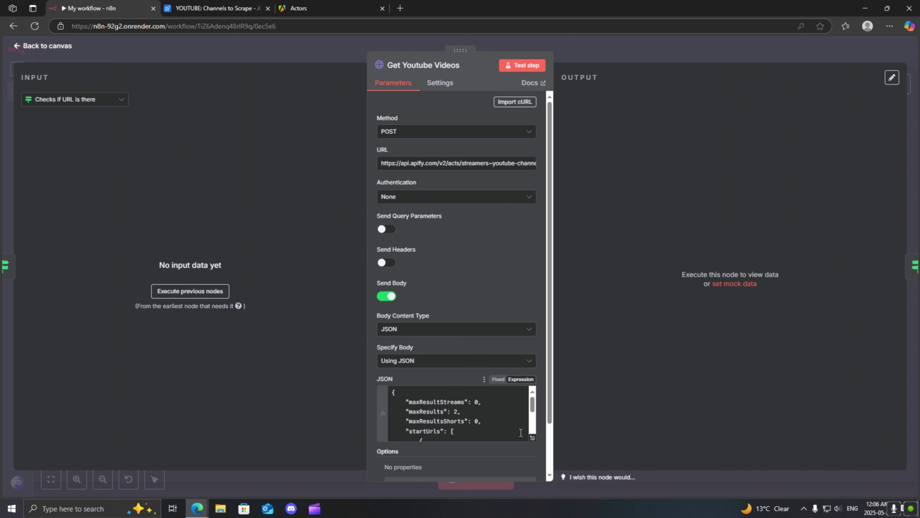
left_click(532, 437)
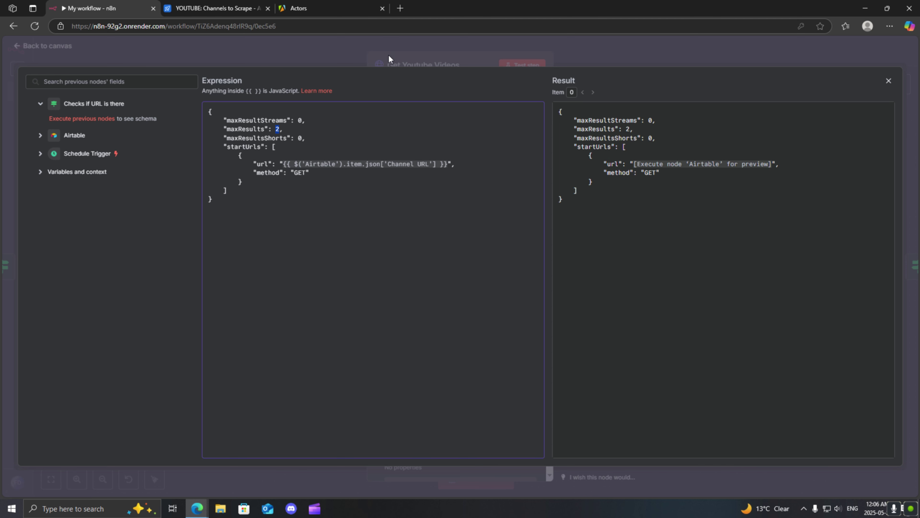
left_click_drag(281, 166, 441, 168)
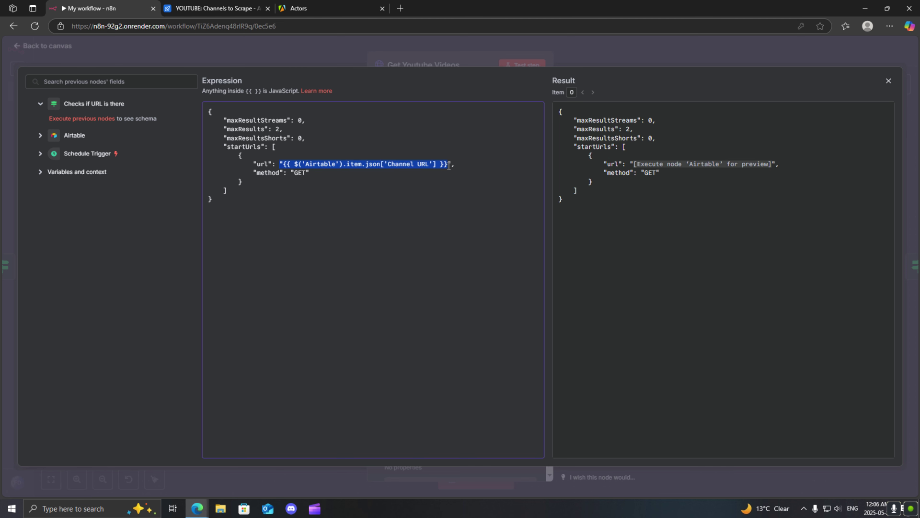
left_click_drag(283, 164, 446, 163)
left_click(335, 47)
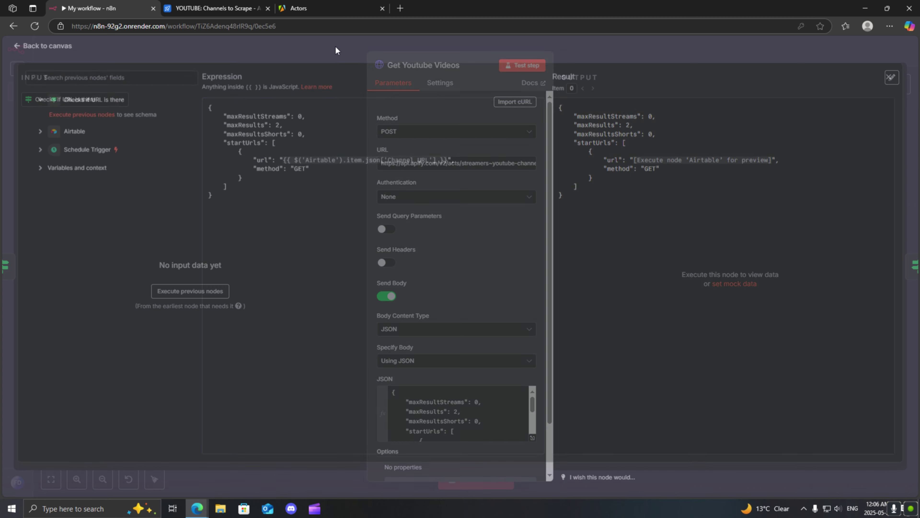
key("Escape")
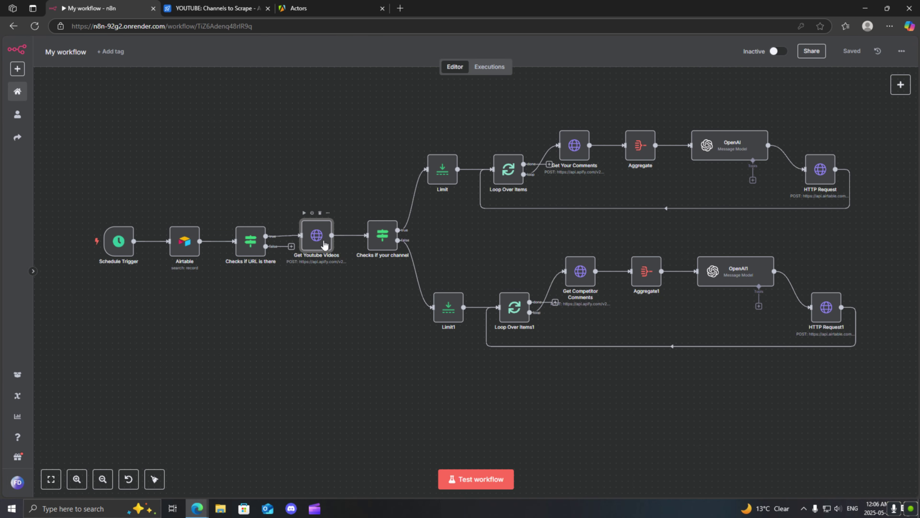
left_click_drag(318, 234, 324, 233)
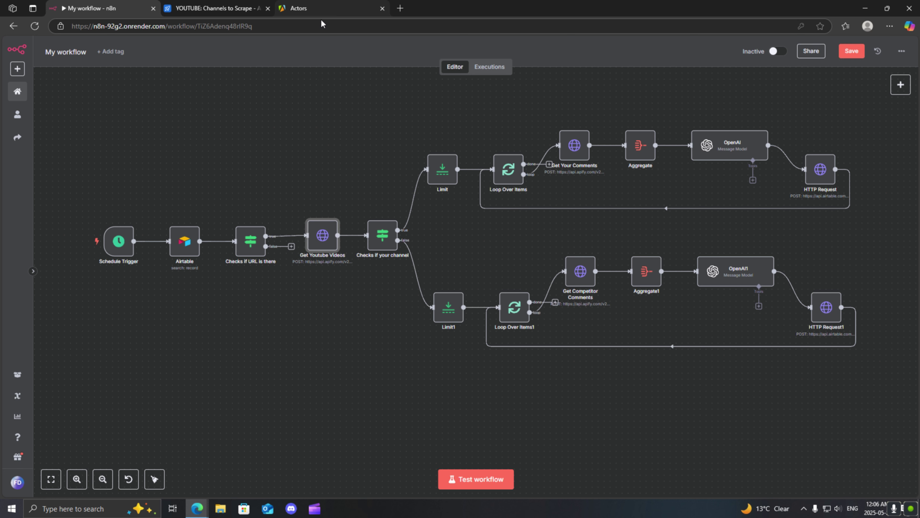
Step: Switch to Apify, open the Fast YouTube Channel Scraper actor and view its direct URL input in manual and JSON form
left_click(324, 9)
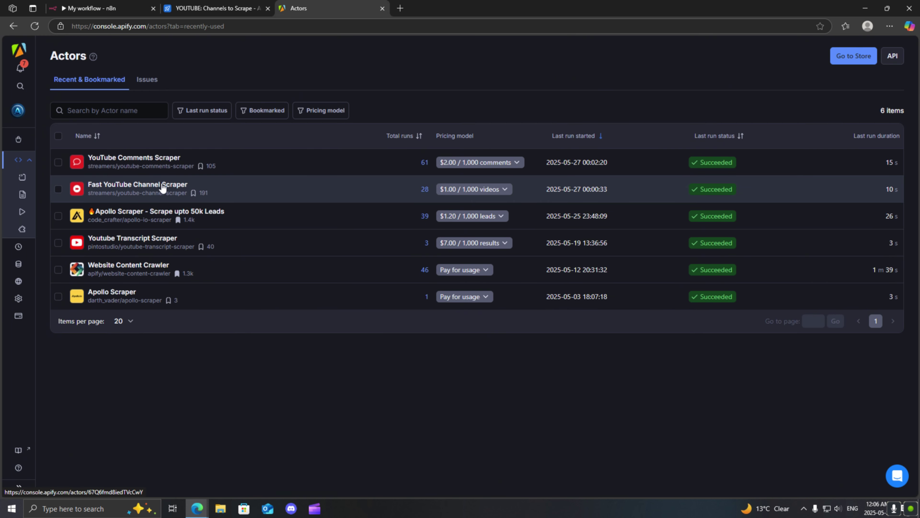
left_click(162, 188)
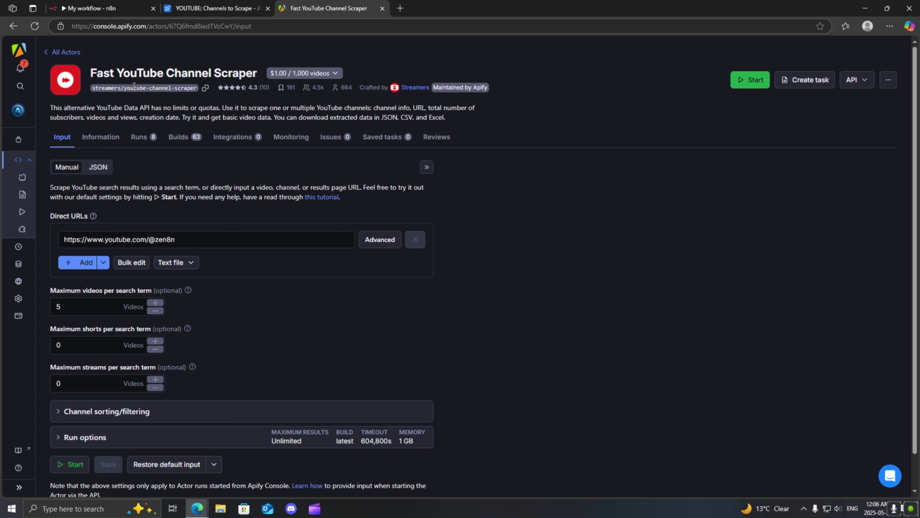
left_click_drag(176, 239, 45, 242)
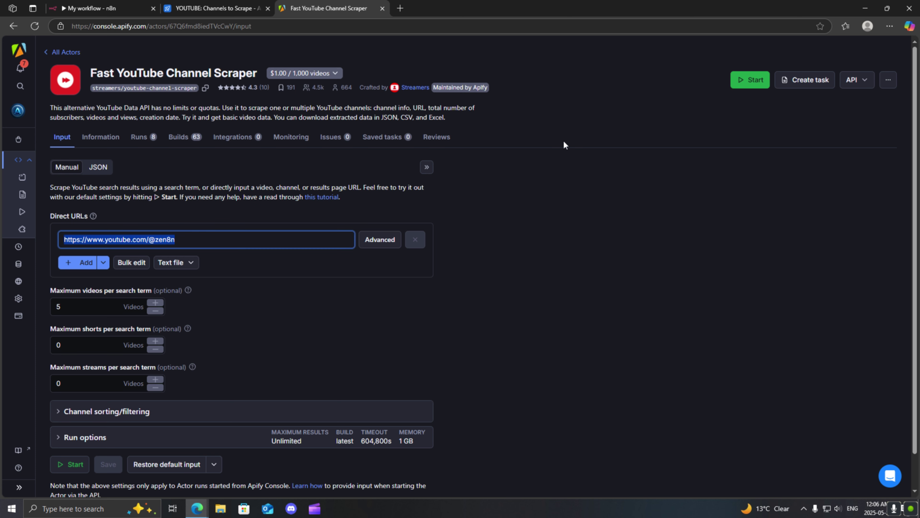
left_click(108, 167)
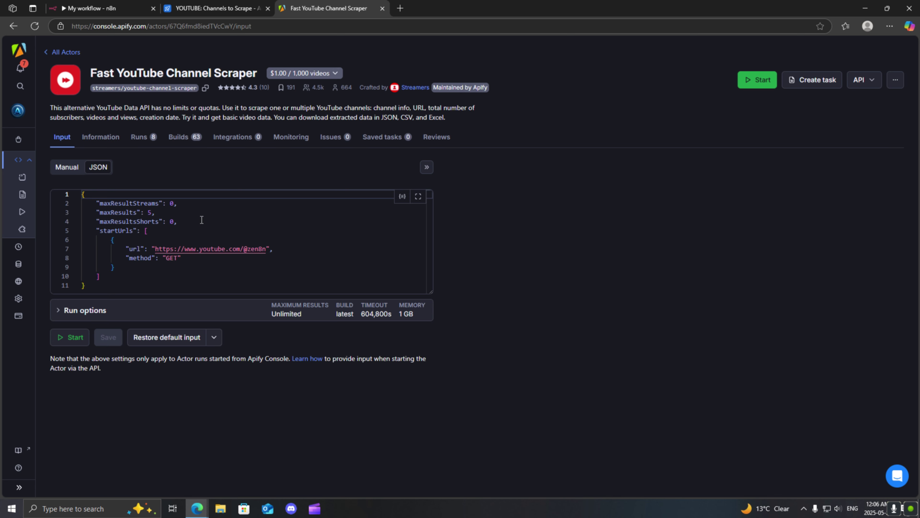
Step: Open the channel scraper's API endpoints and find "Run Actor synchronously and get dataset items"
left_click(873, 82)
left_click(844, 121)
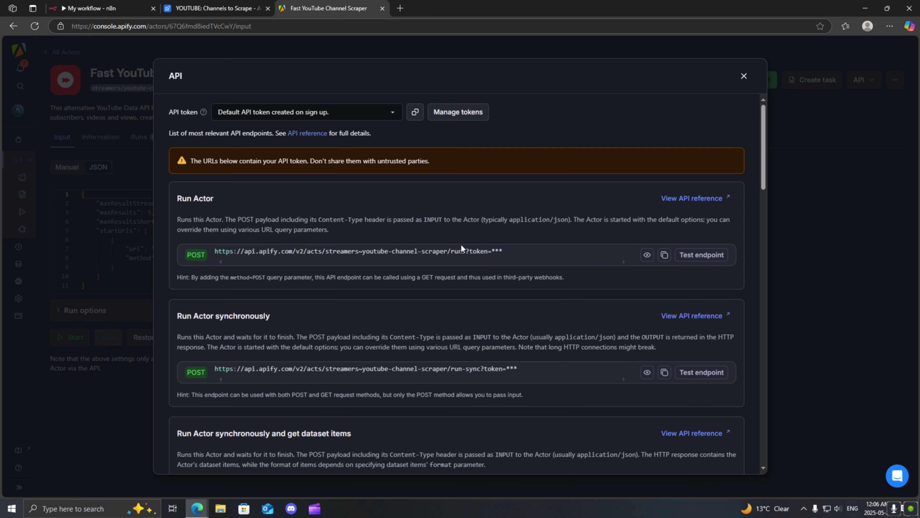
scroll(377, 285, "down", 3)
left_click_drag(182, 337, 352, 343)
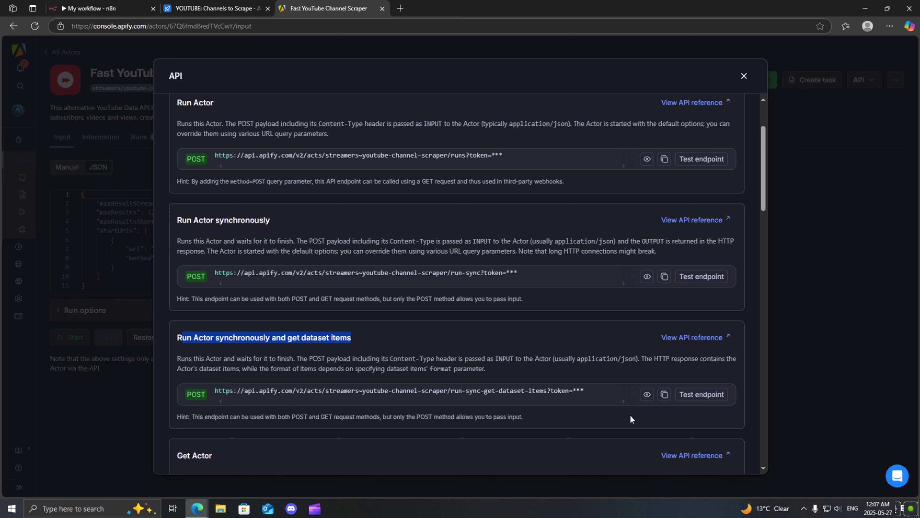
left_click(132, 7)
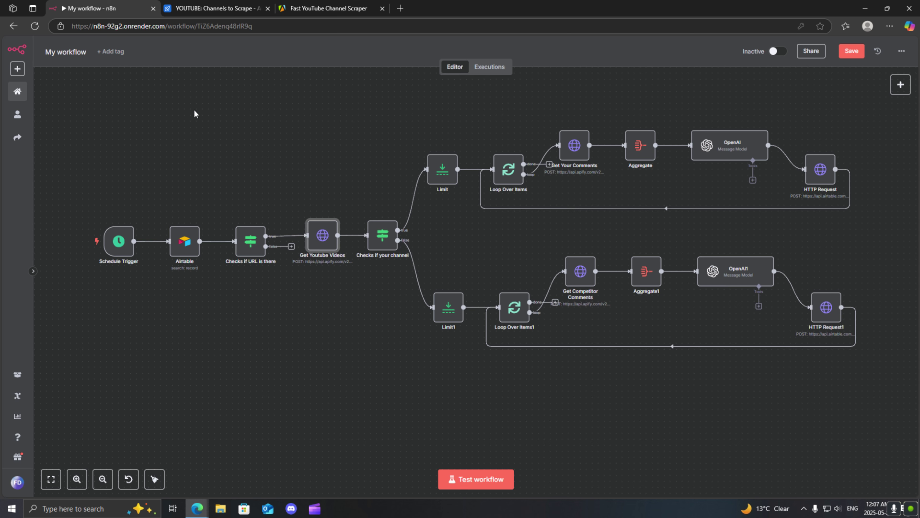
double_click(322, 235)
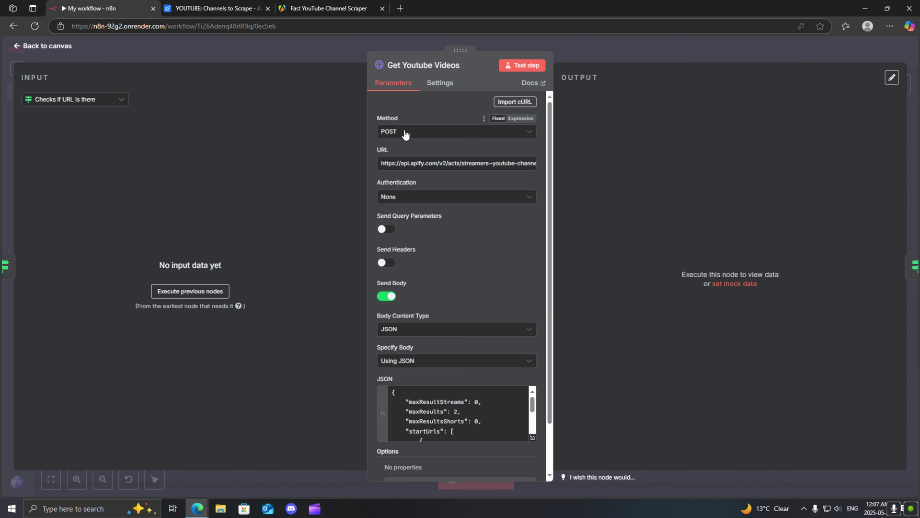
left_click_drag(389, 164, 471, 169)
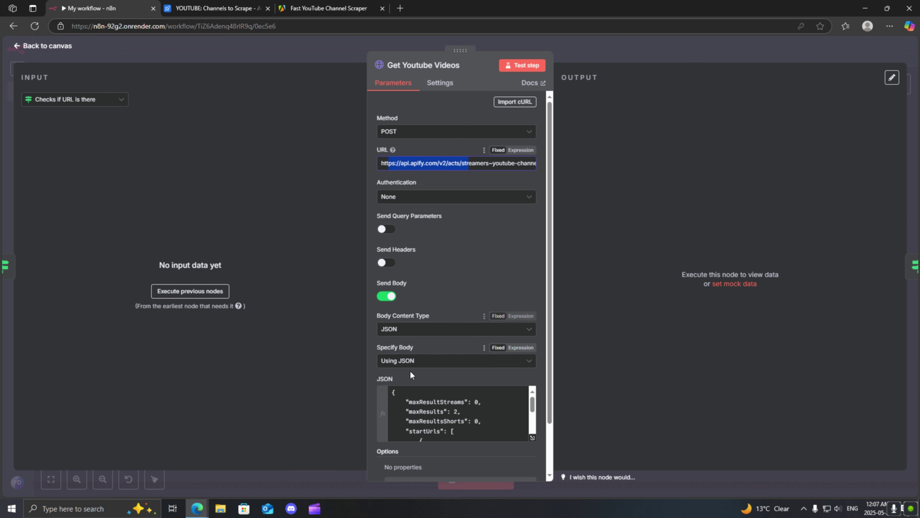
left_click(414, 401)
left_click(303, 4)
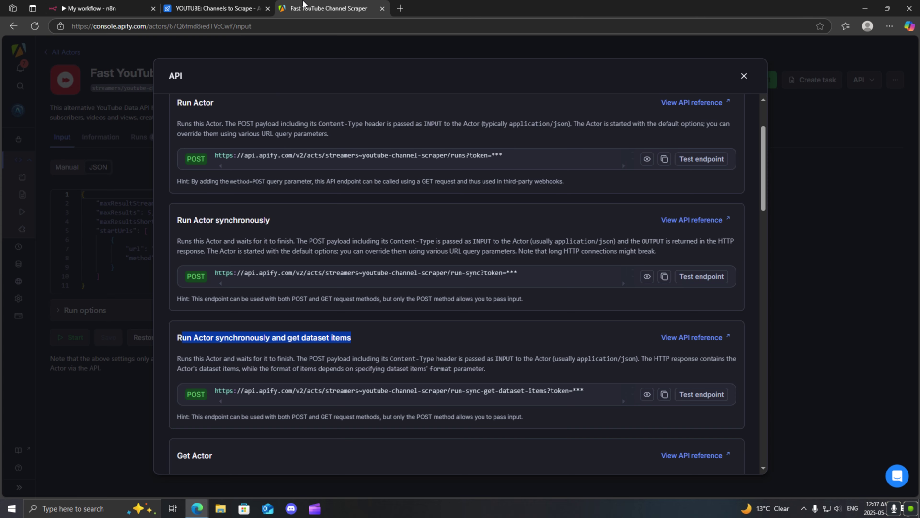
left_click(116, 205)
left_click_drag(95, 203, 174, 266)
left_click(102, 4)
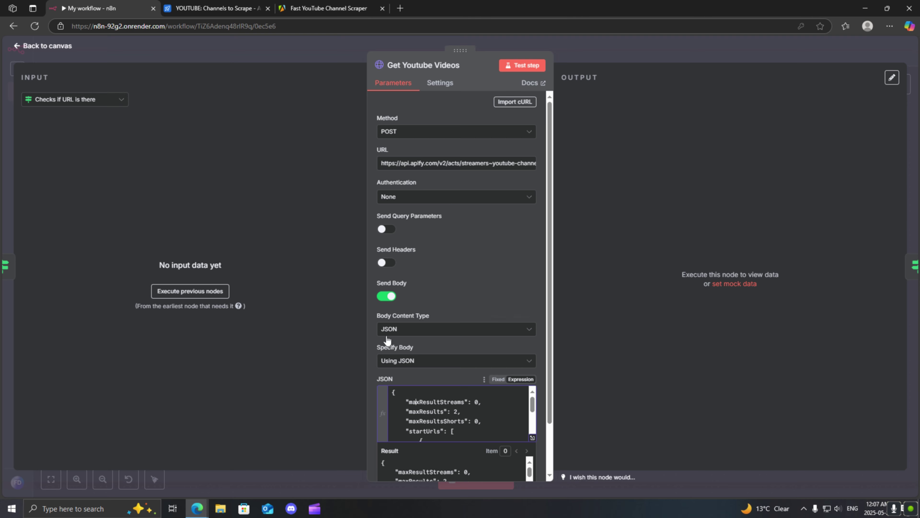
scroll(454, 396, "down", 3)
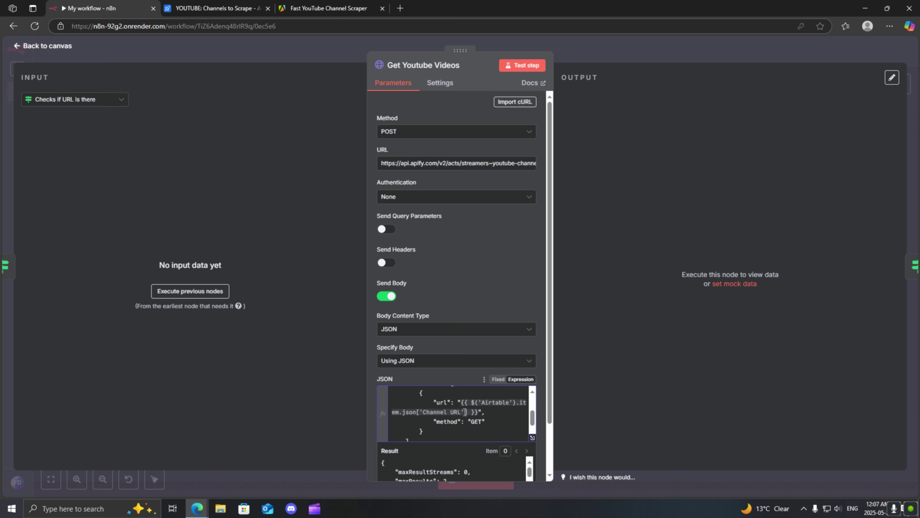
left_click(310, 53)
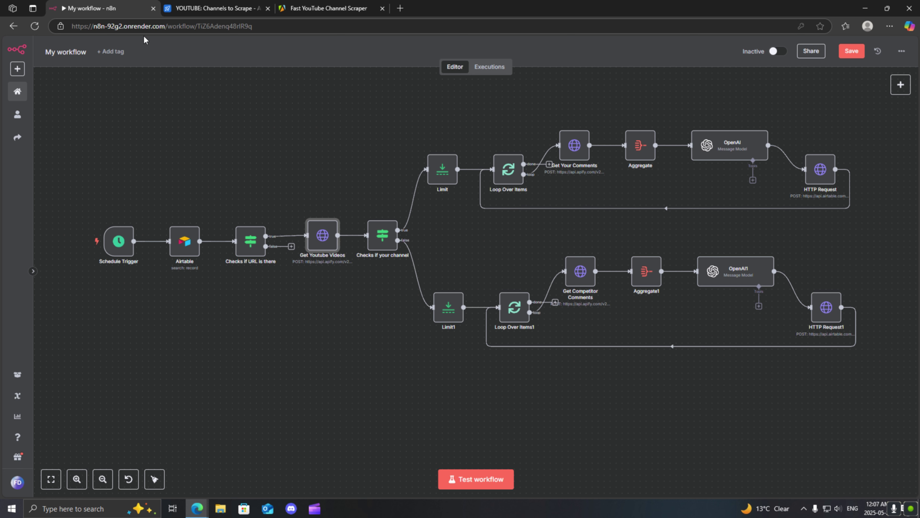
Step: Review the channel URLs in Airtable's Channels to Scrape table and return to the n8n workflow
left_click(213, 7)
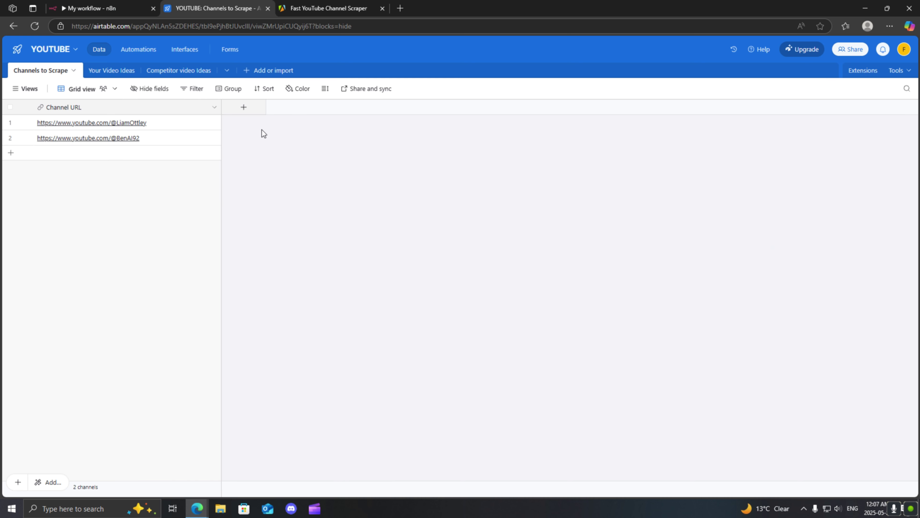
left_click_drag(187, 121, 187, 135)
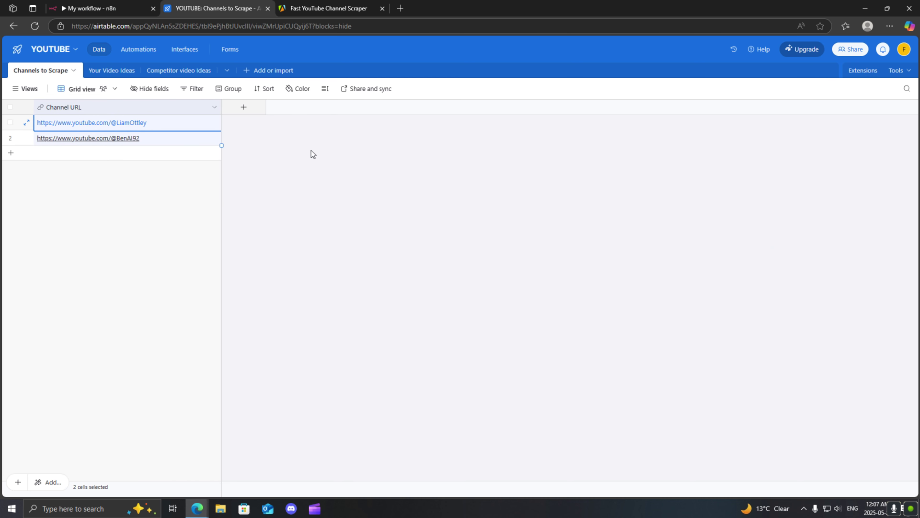
left_click(130, 5)
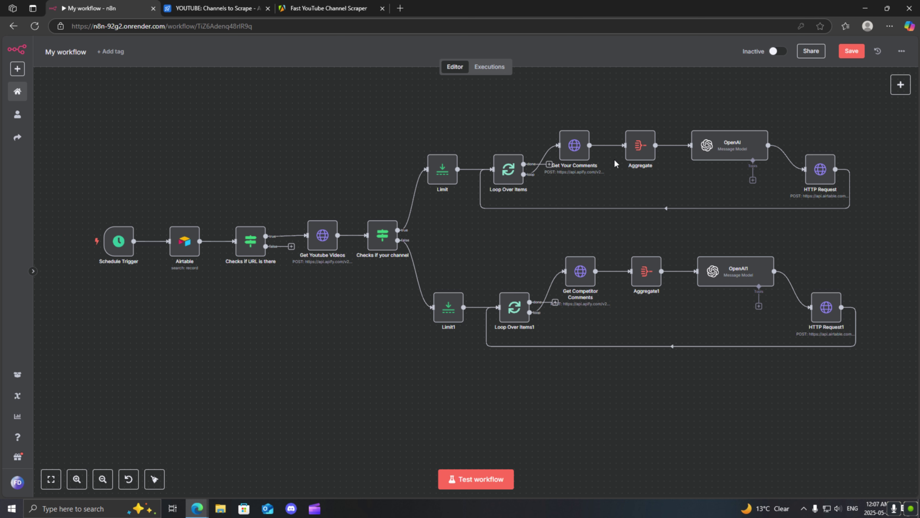
Step: Examine the settings of n8n's Get Your Comments node and the direct video URL input of Apify's YouTube Comments Scraper
double_click(574, 145)
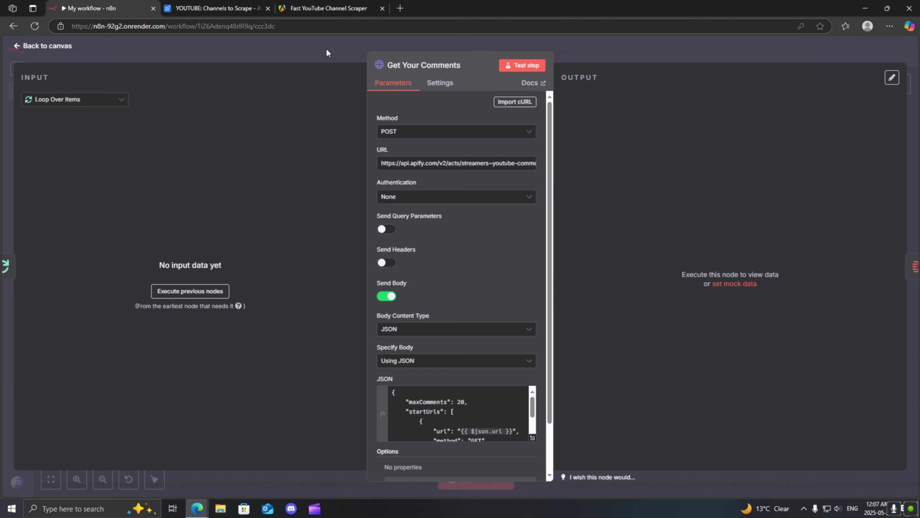
left_click(329, 8)
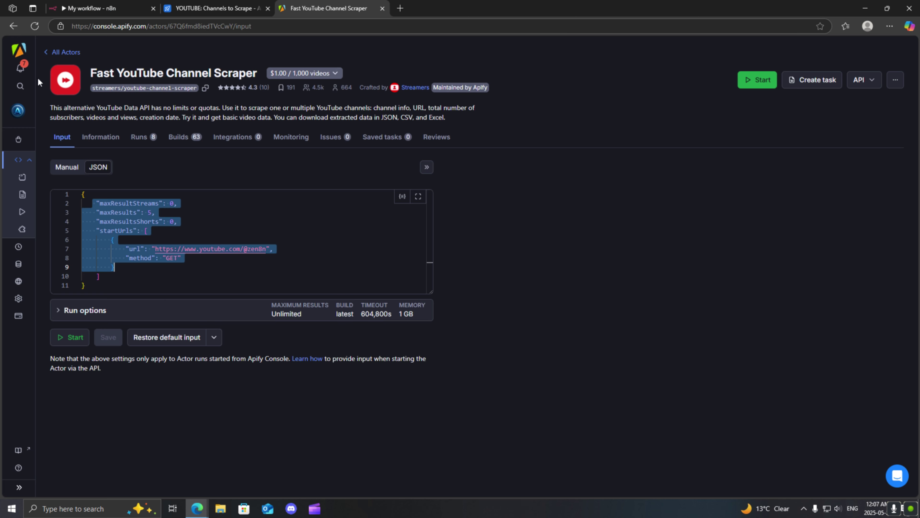
left_click(60, 54)
left_click(96, 158)
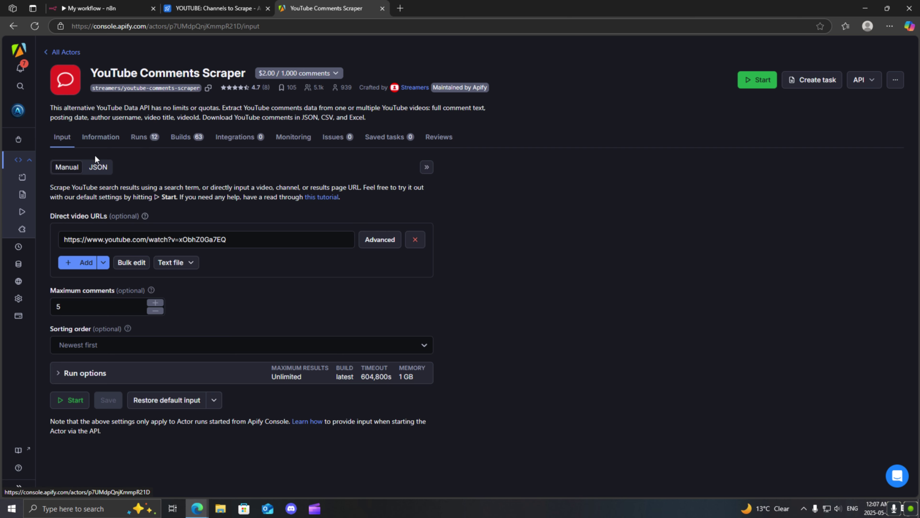
left_click_drag(105, 73, 290, 116)
left_click_drag(246, 238, 63, 234)
left_click(112, 11)
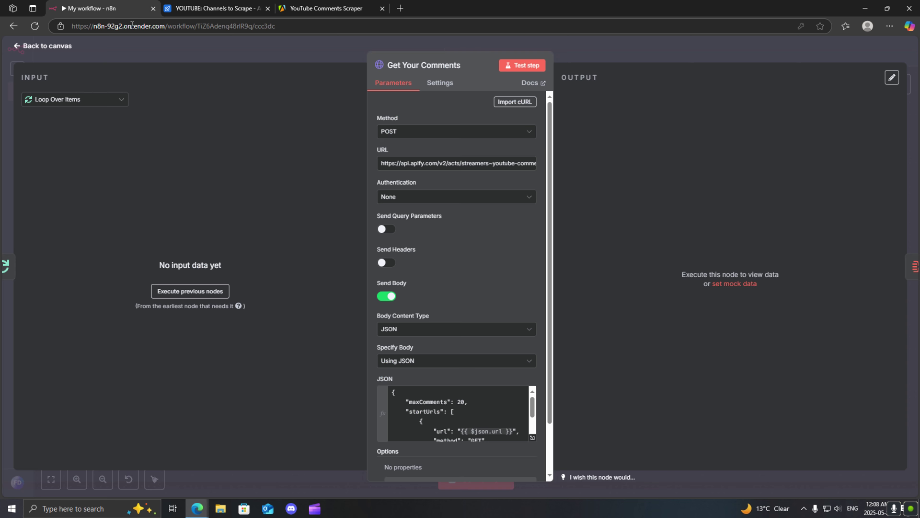
key("Escape")
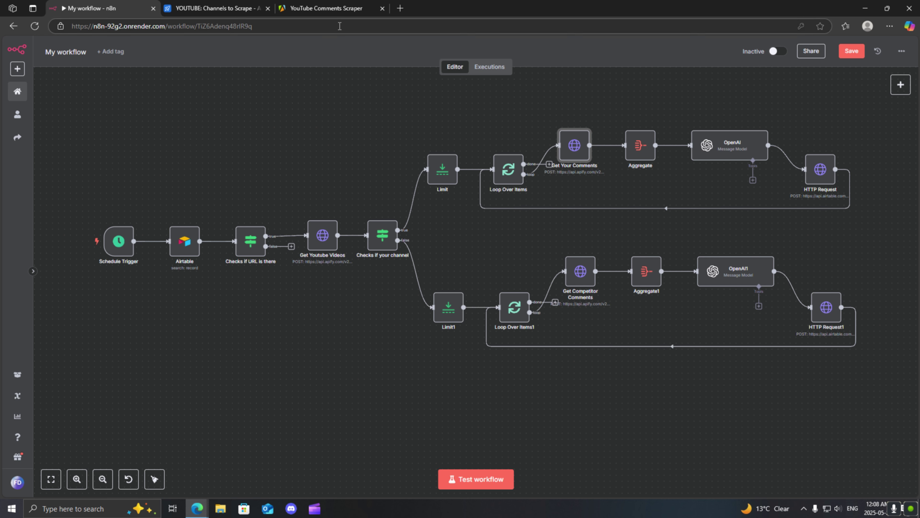
Step: Switch to Apify and view the YouTube Comments Scraper's JSON input, its maxComments value and its API options
left_click(327, 9)
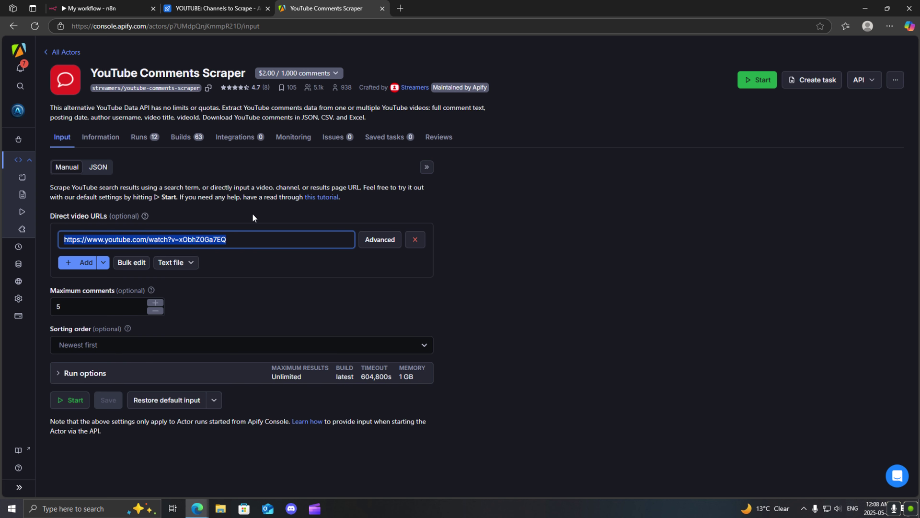
left_click(97, 168)
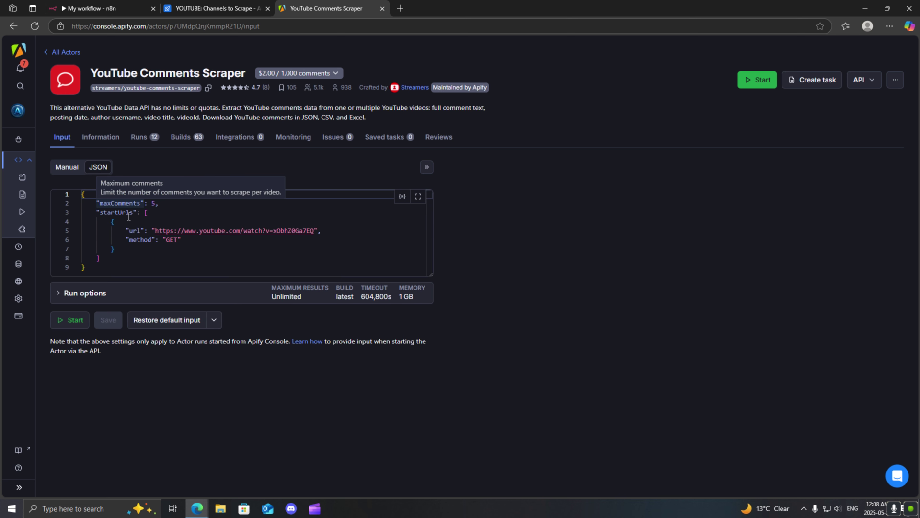
double_click(154, 204)
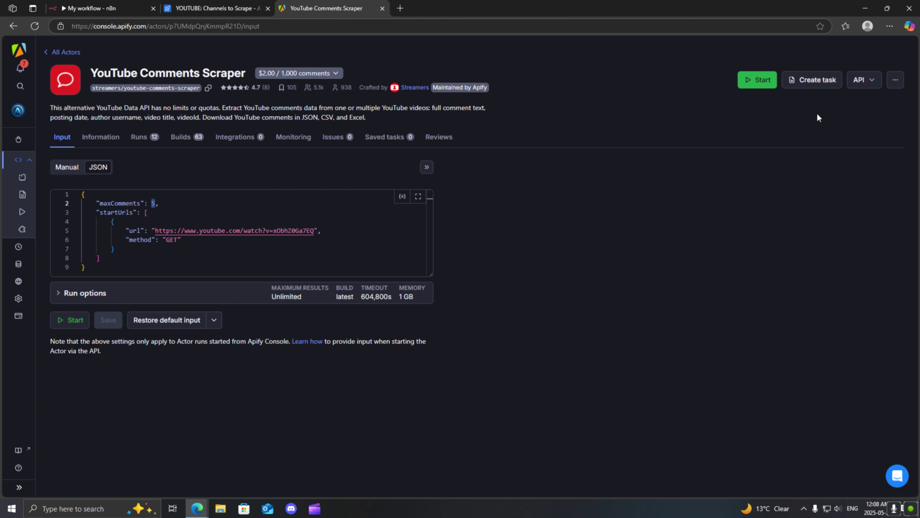
left_click(855, 89)
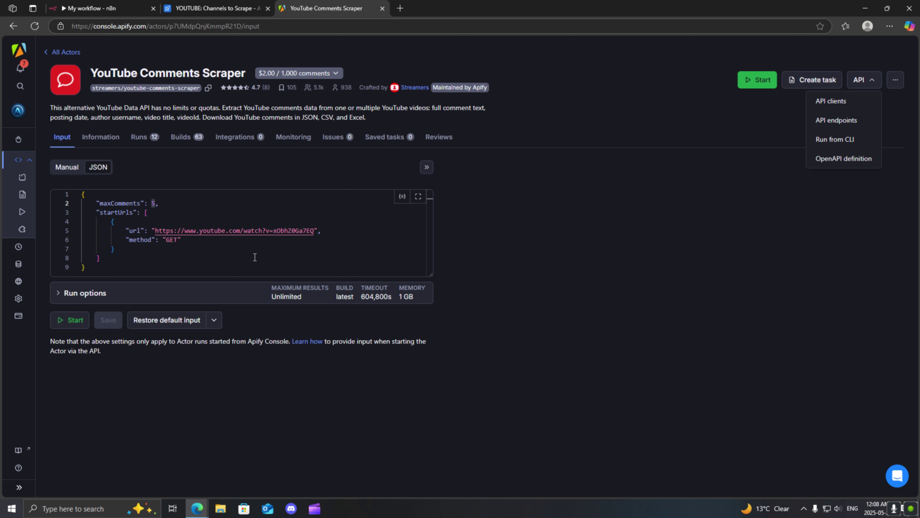
Step: Return to the n8n workflow and review the Get Your Comments node's URL, maxComments value and {{ $json.url }} expression in its JSON body
left_click(98, 10)
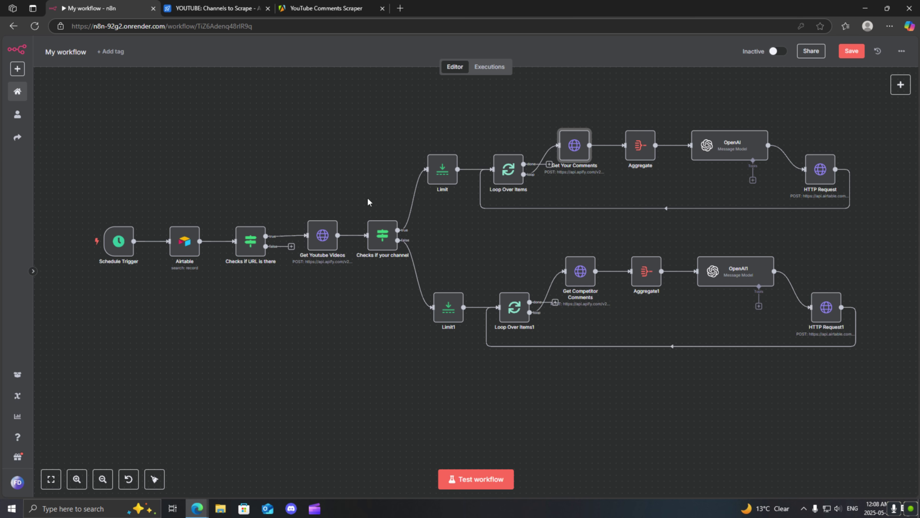
double_click(581, 151)
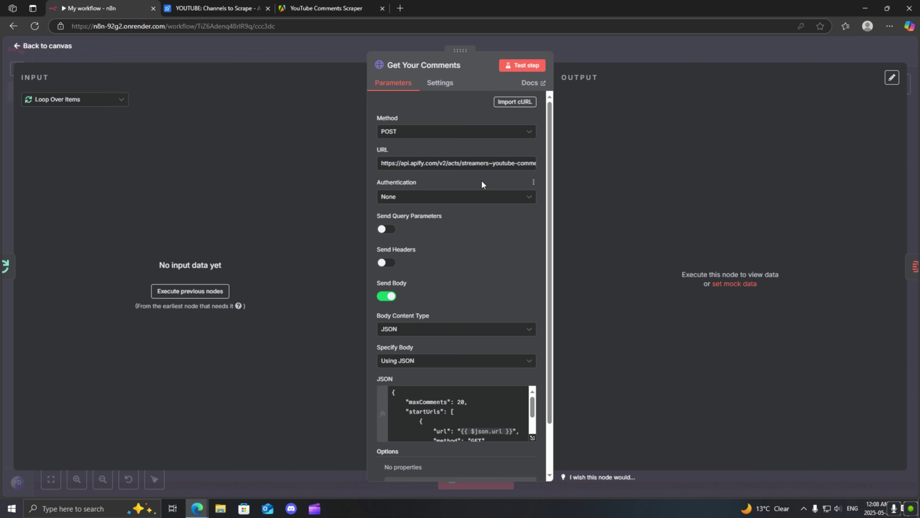
left_click(397, 164)
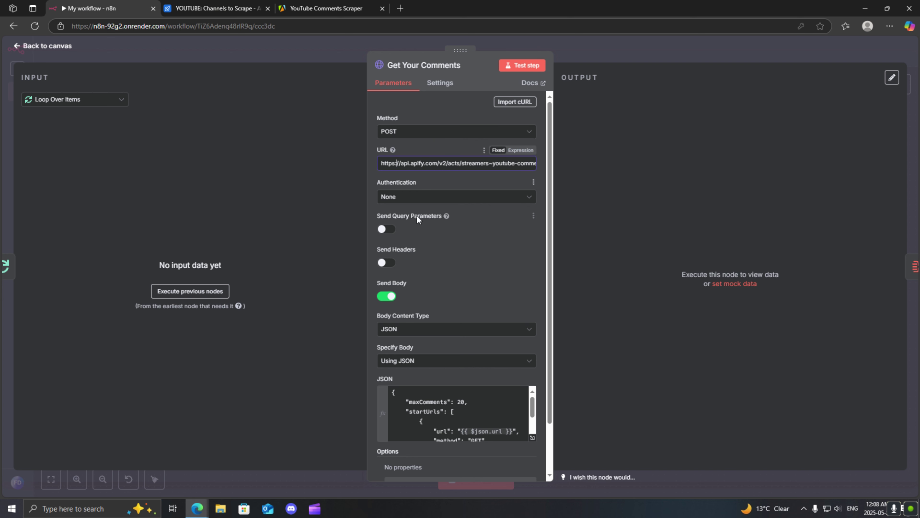
scroll(417, 326, "down", 3)
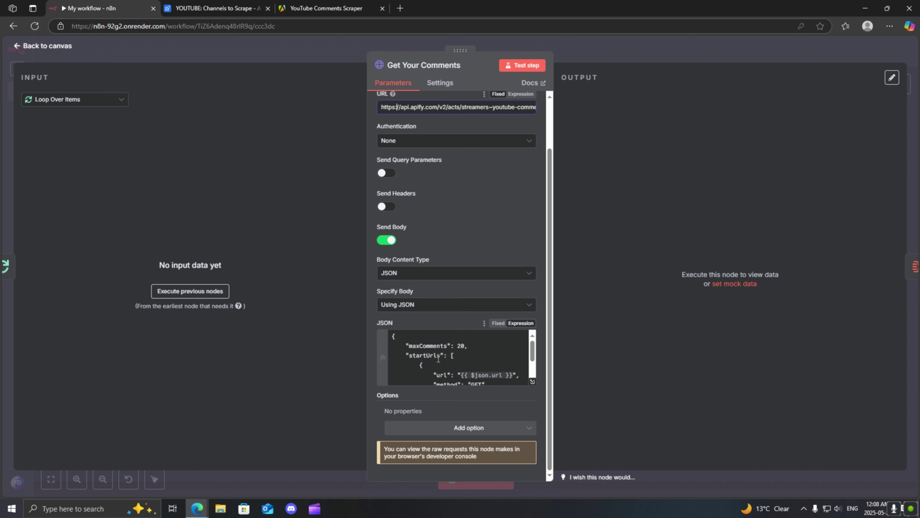
scroll(477, 357, "down", 2)
scroll(459, 353, "up", 2)
left_click_drag(457, 345, 463, 345)
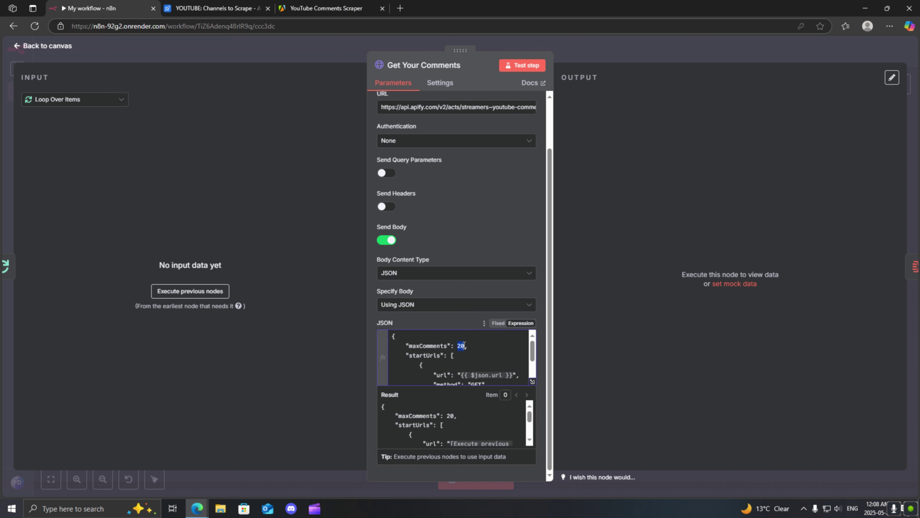
scroll(463, 346, "down", 2)
left_click_drag(460, 343, 513, 344)
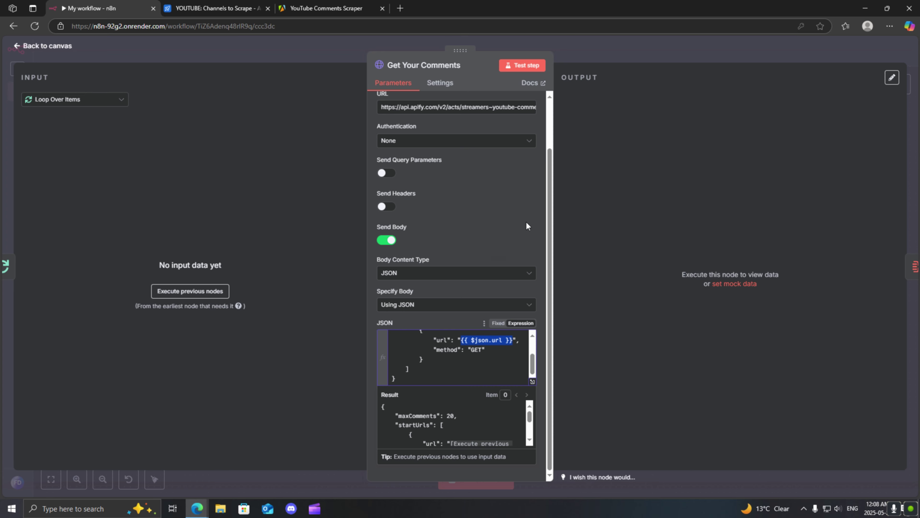
left_click(591, 53)
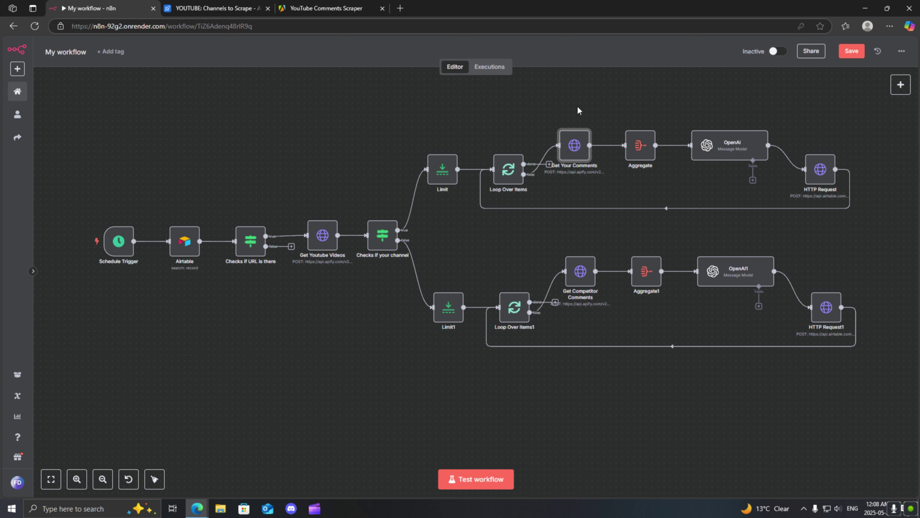
Step: Examine the system prompt of the upper branch's OpenAI node and the role and comment-analysis goals in its expanded user prompt
left_click_drag(684, 154, 413, 183)
double_click(413, 183)
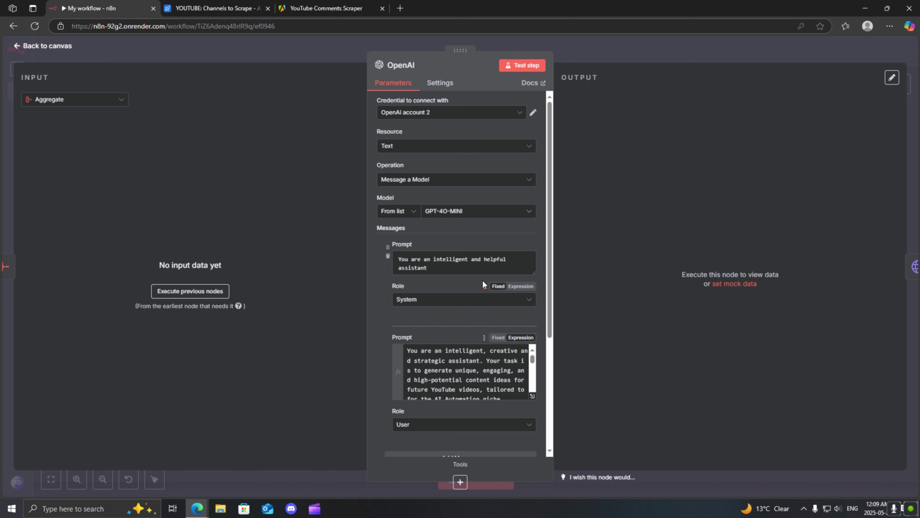
left_click_drag(435, 268, 367, 250)
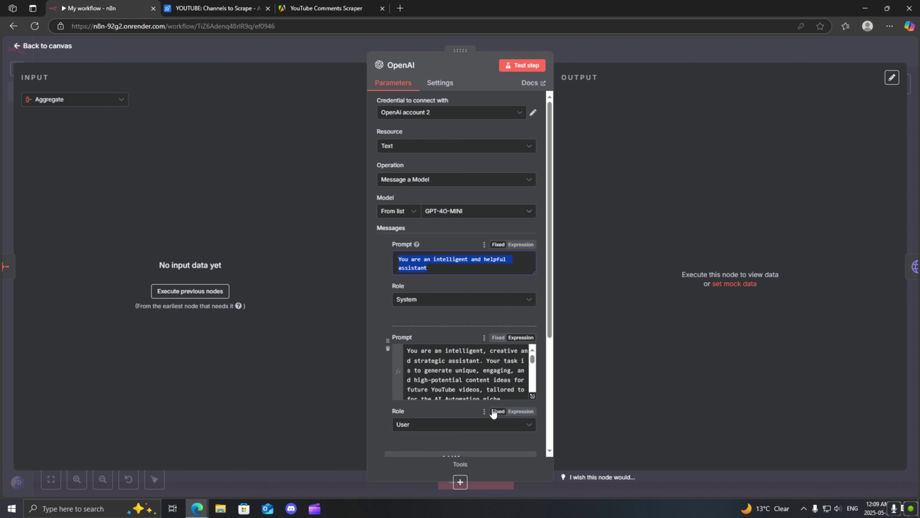
left_click(532, 395)
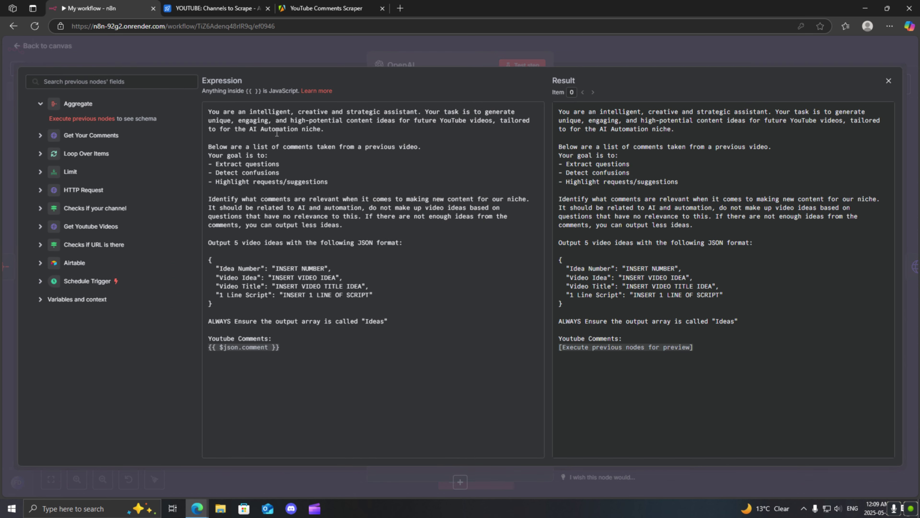
left_click_drag(355, 113, 392, 113)
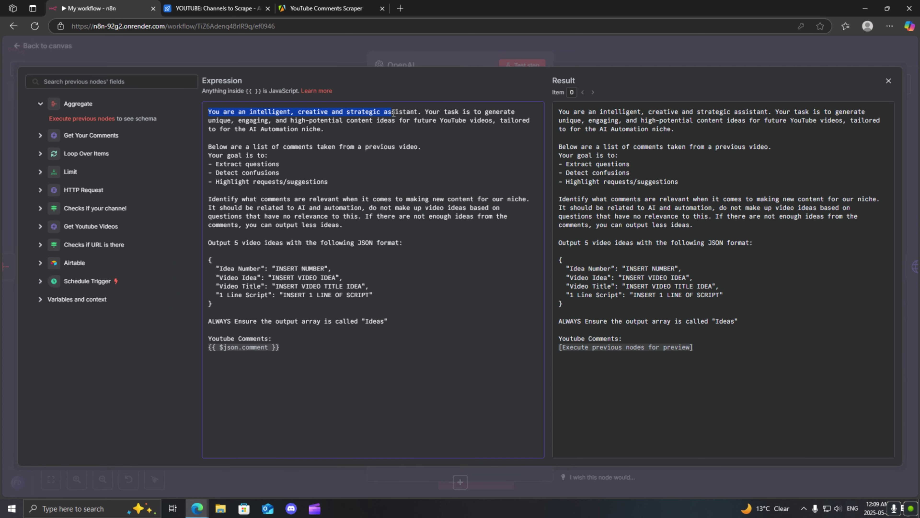
left_click(399, 138)
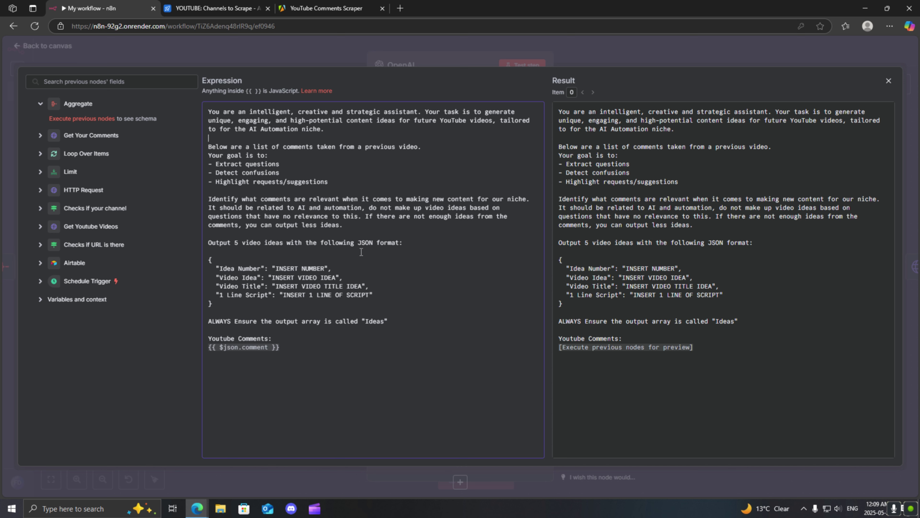
left_click_drag(348, 182, 212, 158)
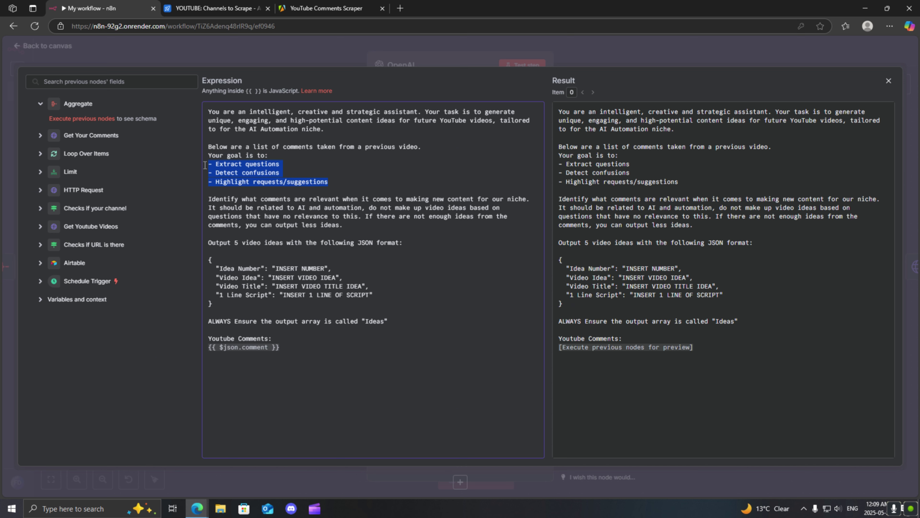
left_click(298, 167)
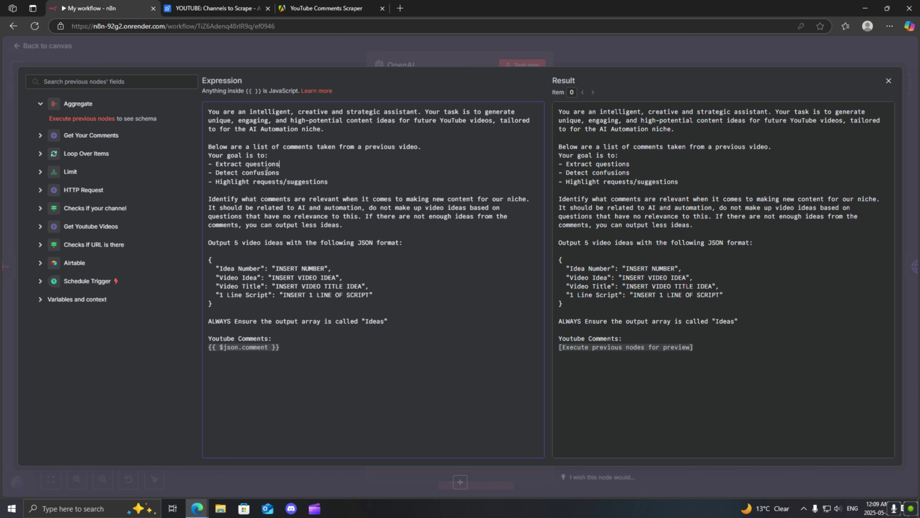
left_click_drag(218, 185, 320, 181)
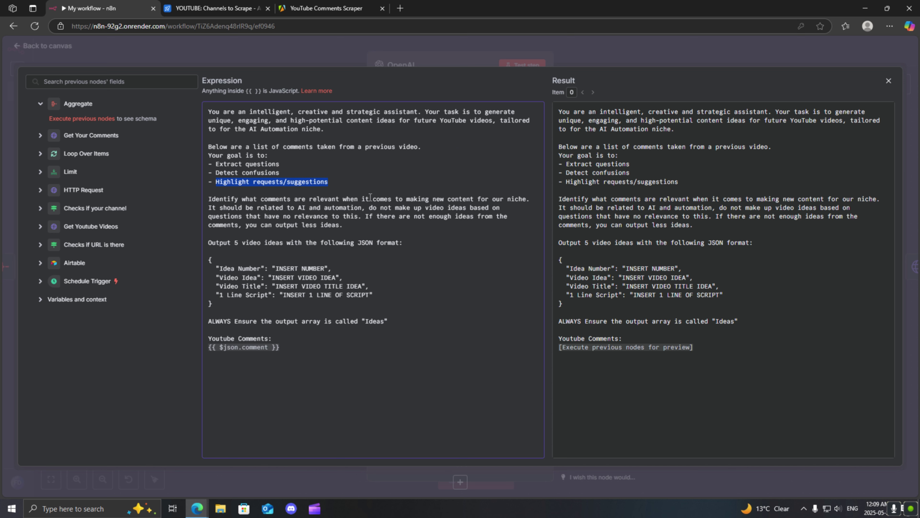
left_click(343, 180)
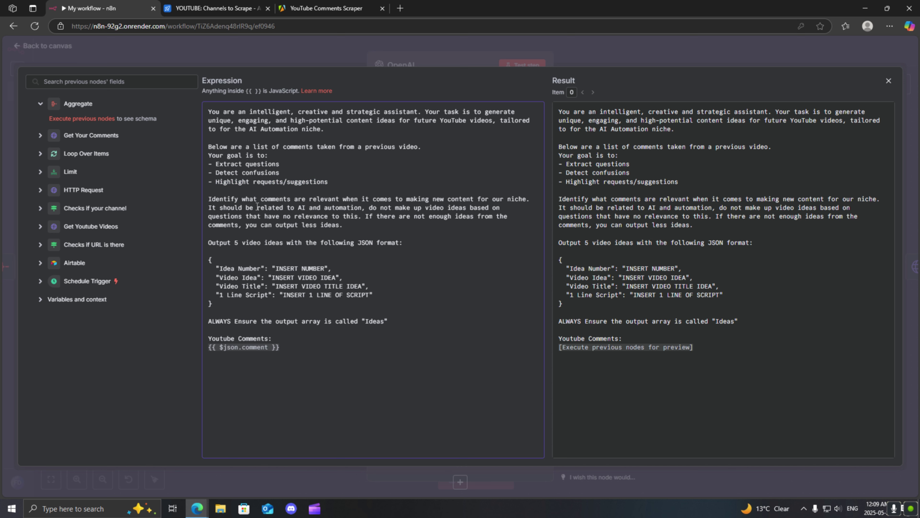
Step: Review the OpenAI user prompt's relevance rule, JSON output format, "Ideas" array instruction and YouTube comments variable, then return to the canvas
left_click_drag(210, 200, 370, 199)
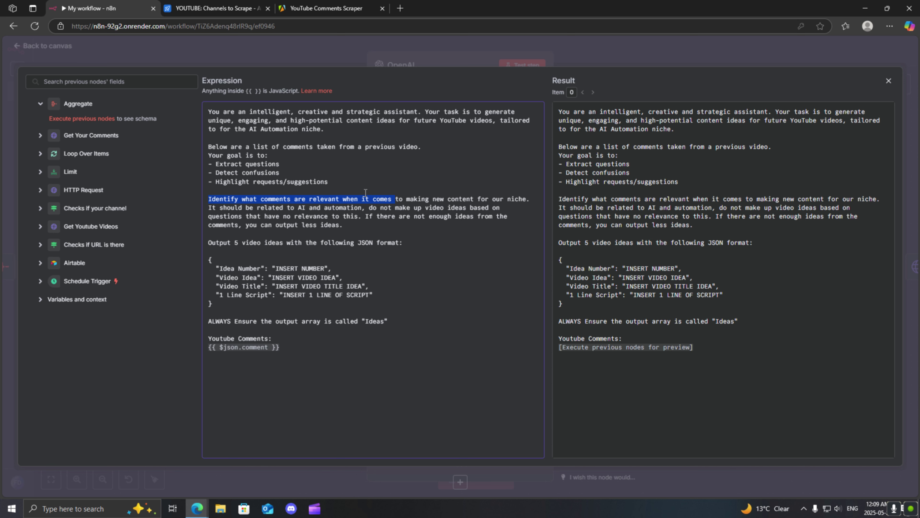
left_click_drag(208, 244, 338, 245)
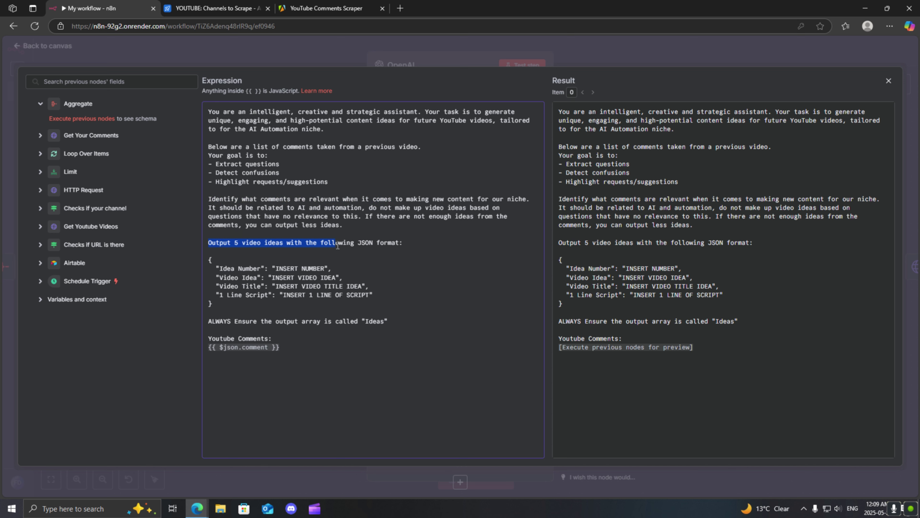
left_click_drag(209, 258, 216, 305)
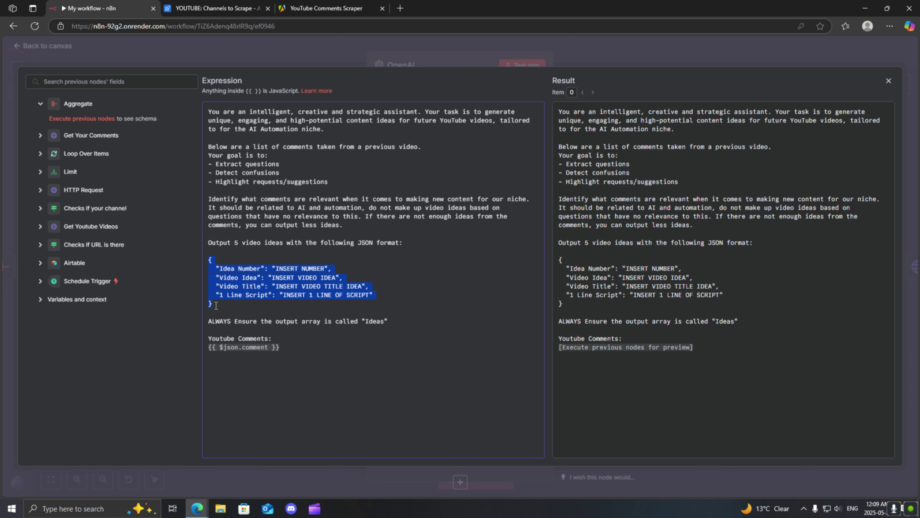
left_click(302, 296)
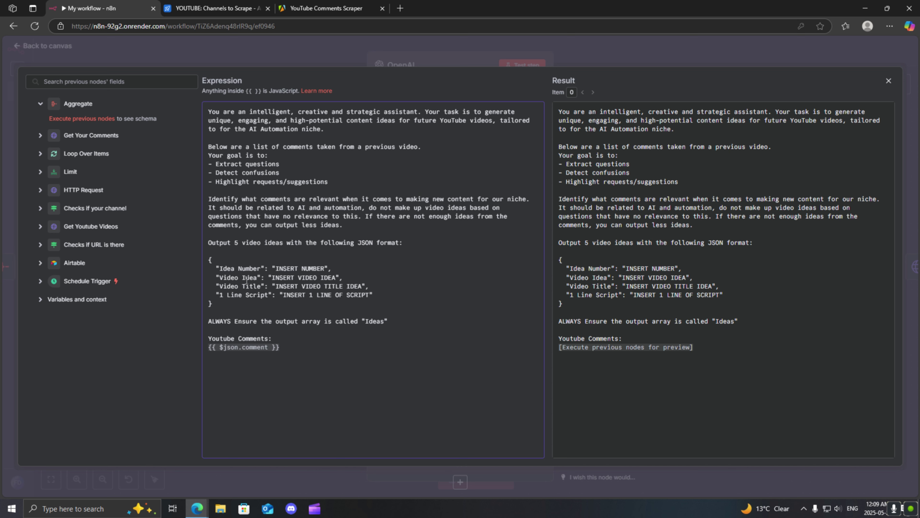
left_click_drag(222, 268, 254, 266)
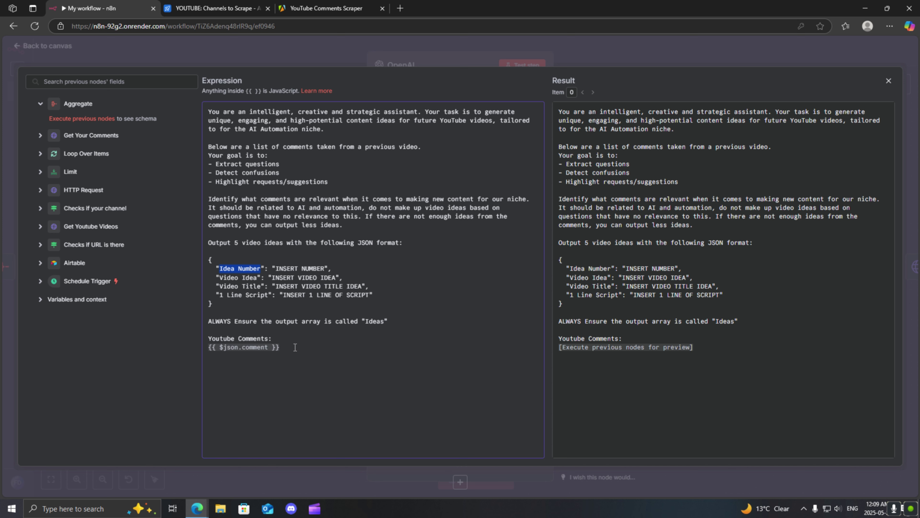
left_click_drag(395, 322, 200, 318)
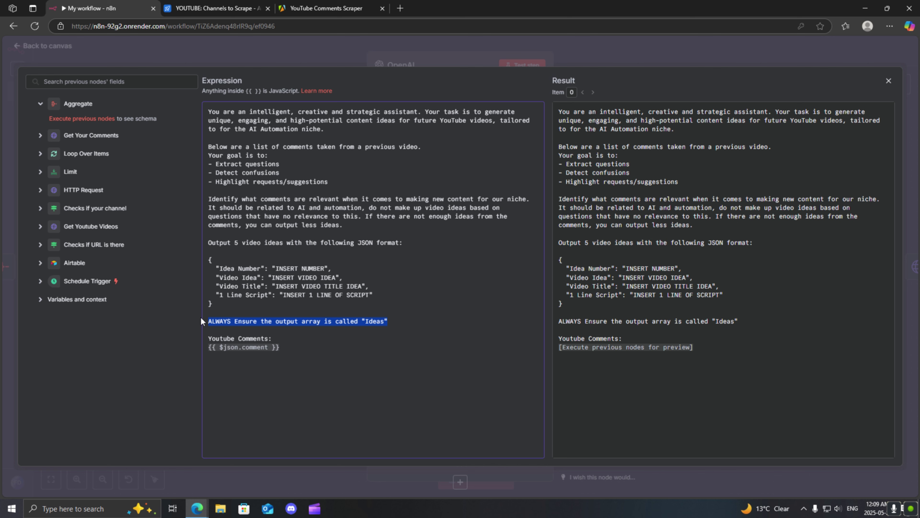
left_click_drag(303, 344, 188, 341)
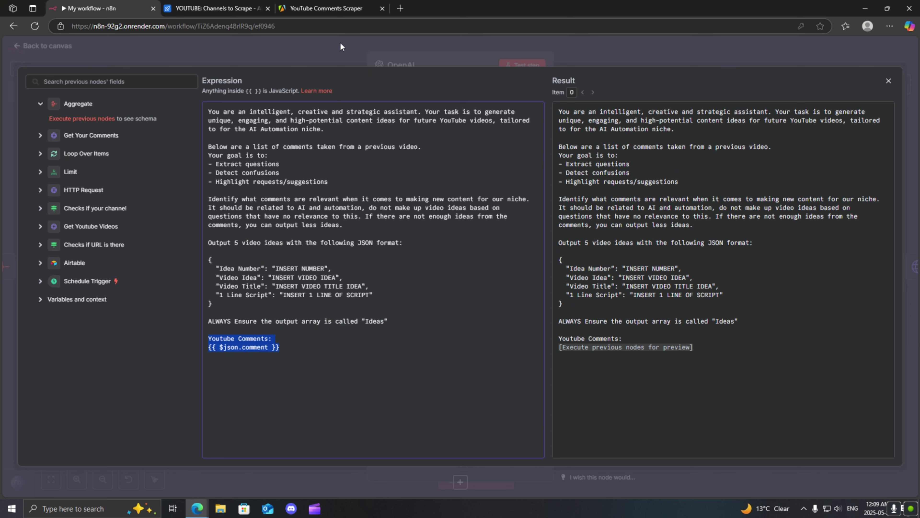
left_click(330, 52)
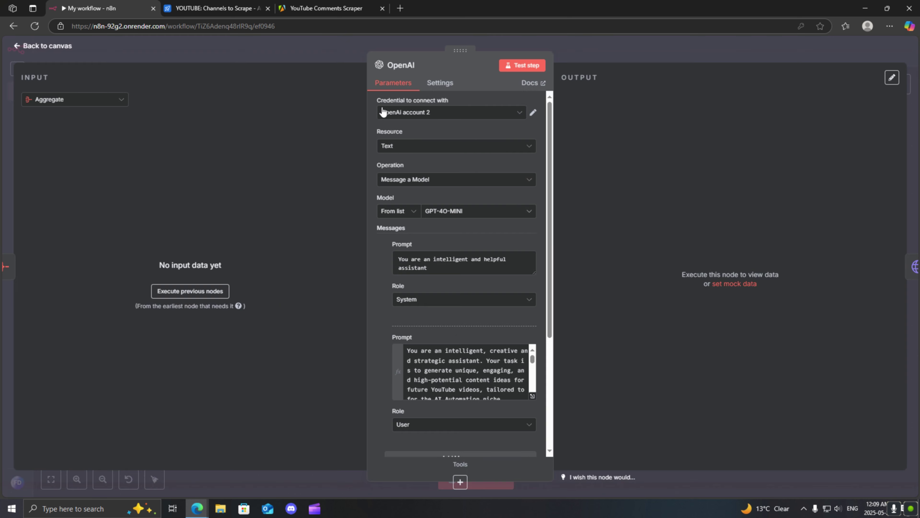
left_click(328, 51)
Step: Start a test run of the whole workflow from the canvas
left_click_drag(262, 411, 382, 363)
left_click(450, 479)
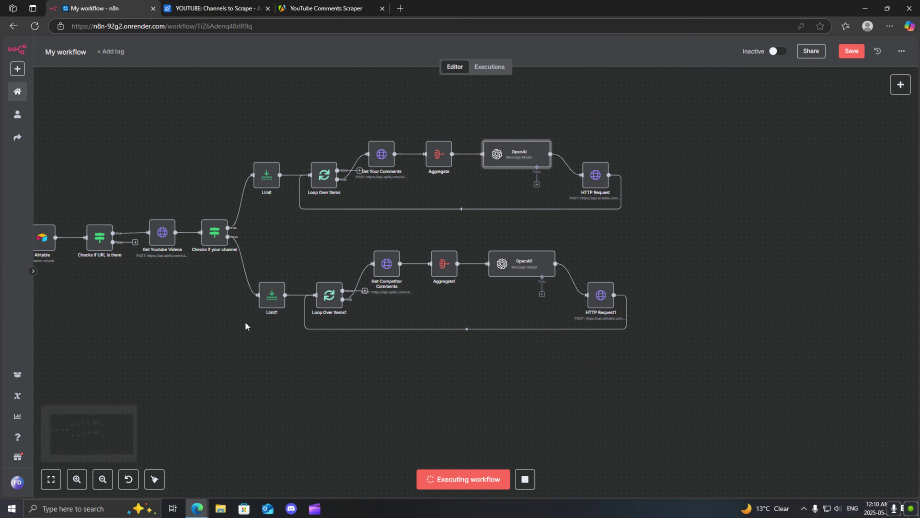
Step: Select the competitor branch from Limit1 to HTTP Request1 and move it slightly lower, away from the own-channel branch
left_click_drag(251, 143, 643, 213)
left_click(451, 219)
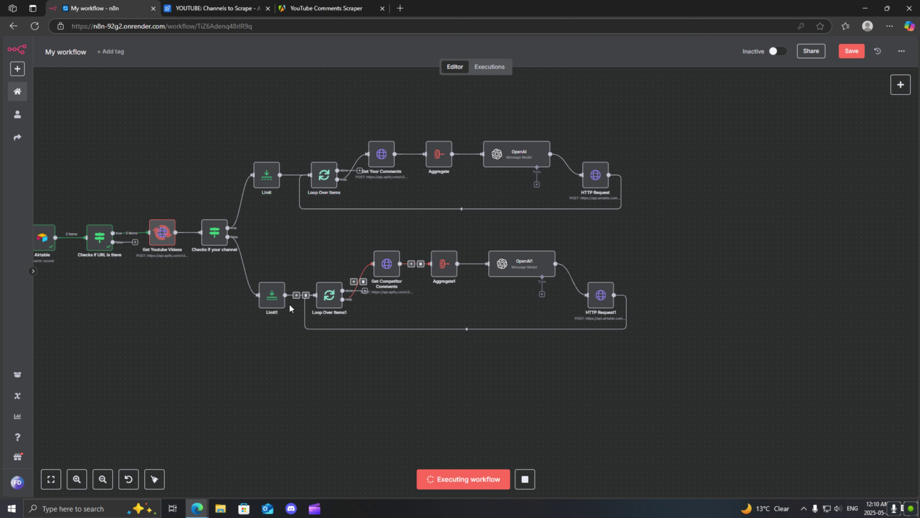
left_click_drag(257, 366, 685, 254)
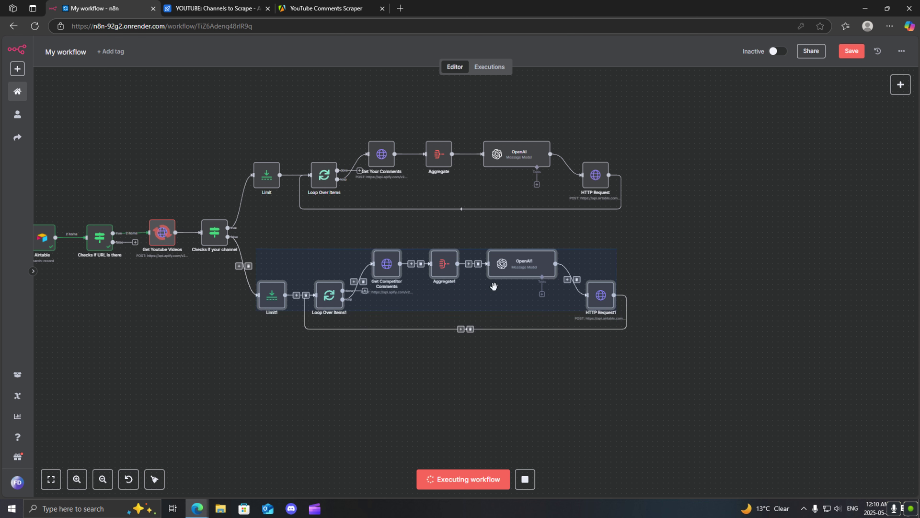
left_click_drag(501, 273, 505, 293)
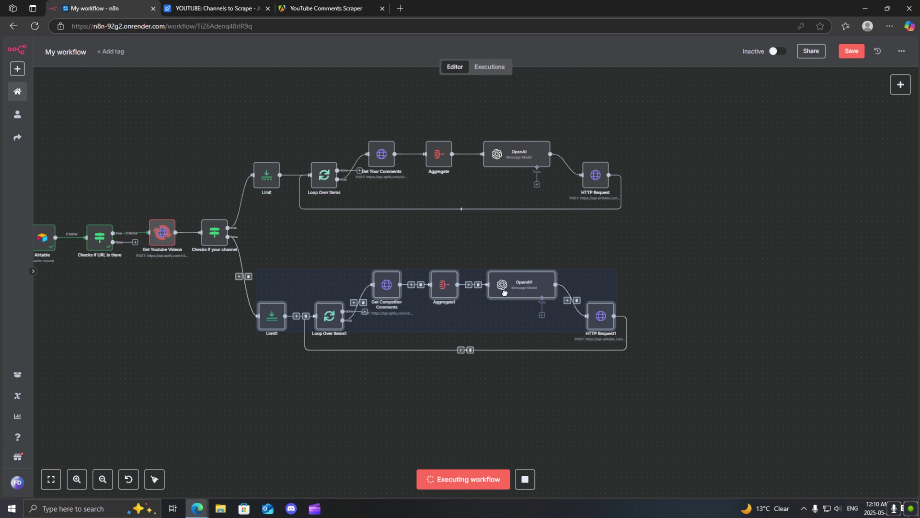
left_click(421, 318)
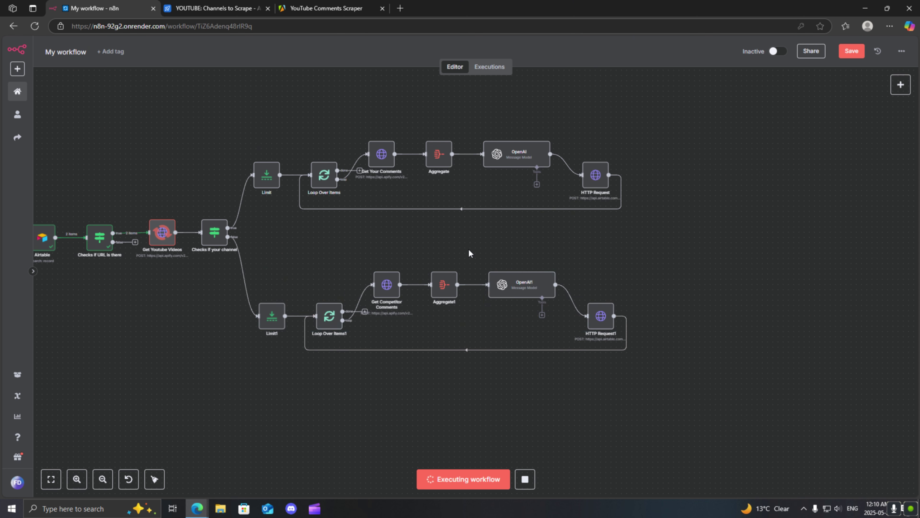
Step: Examine the expanded user prompt of the competitor branch's OpenAI1 node, focusing on its role and the insight categories to extract from comments
double_click(513, 286)
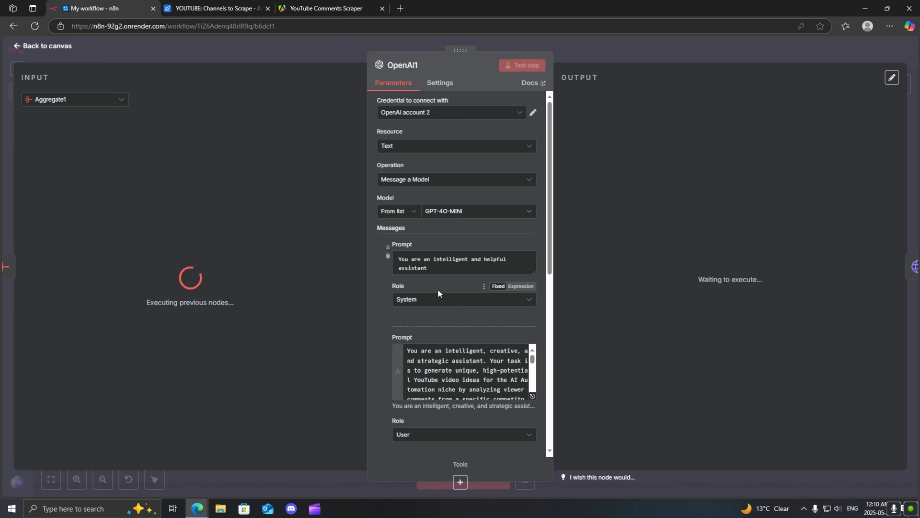
left_click(532, 395)
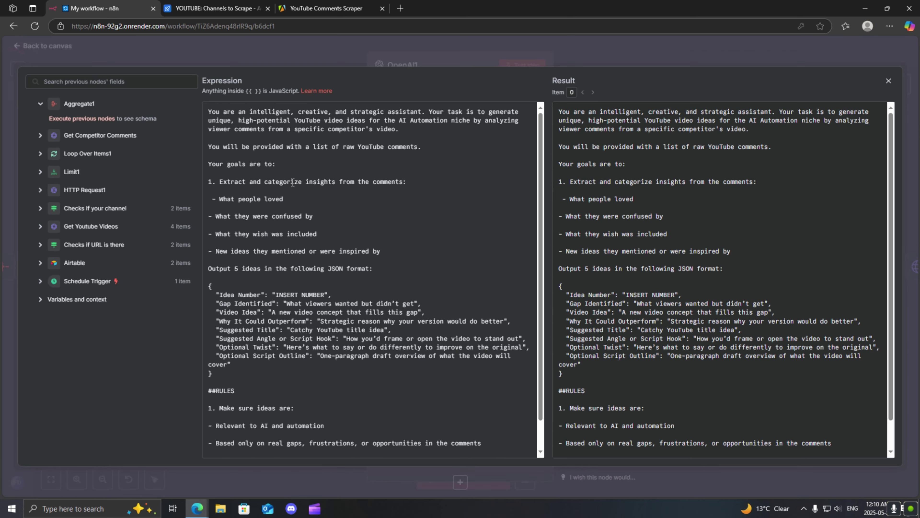
left_click_drag(259, 115, 291, 167)
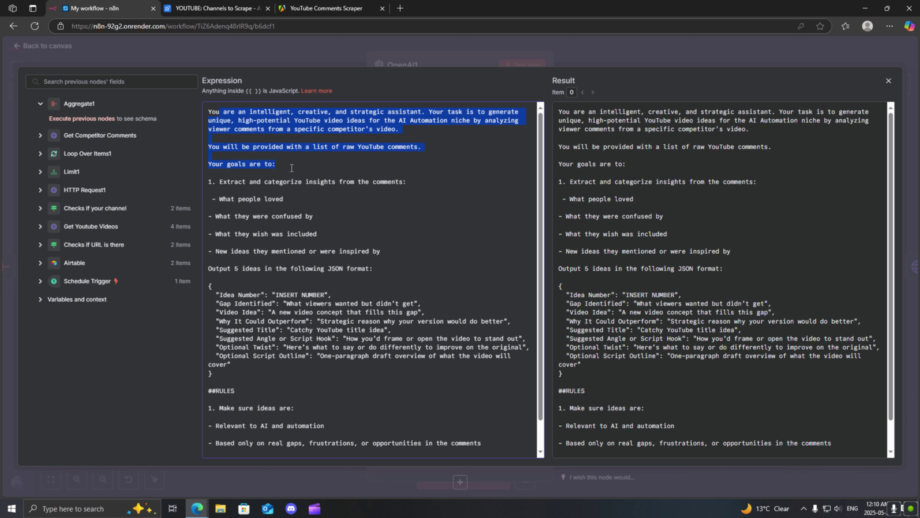
left_click_drag(220, 181, 305, 199)
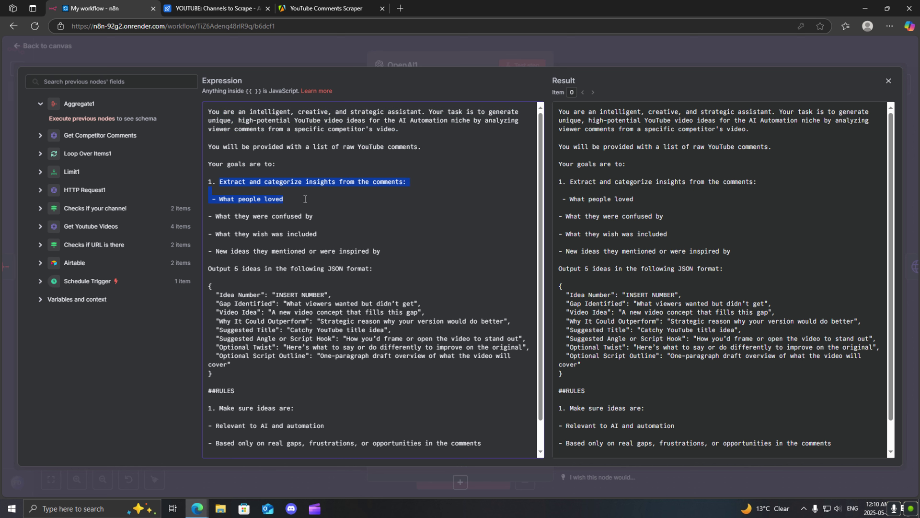
left_click_drag(219, 199, 317, 234)
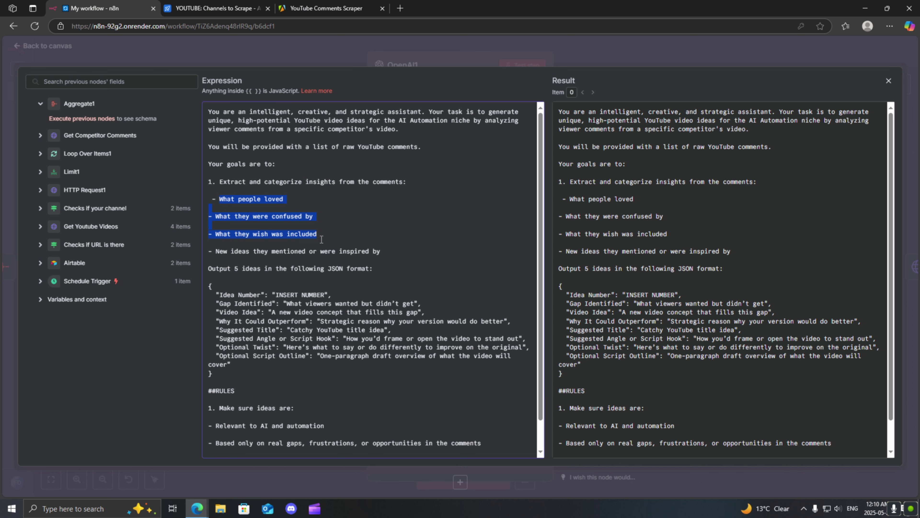
left_click(305, 241)
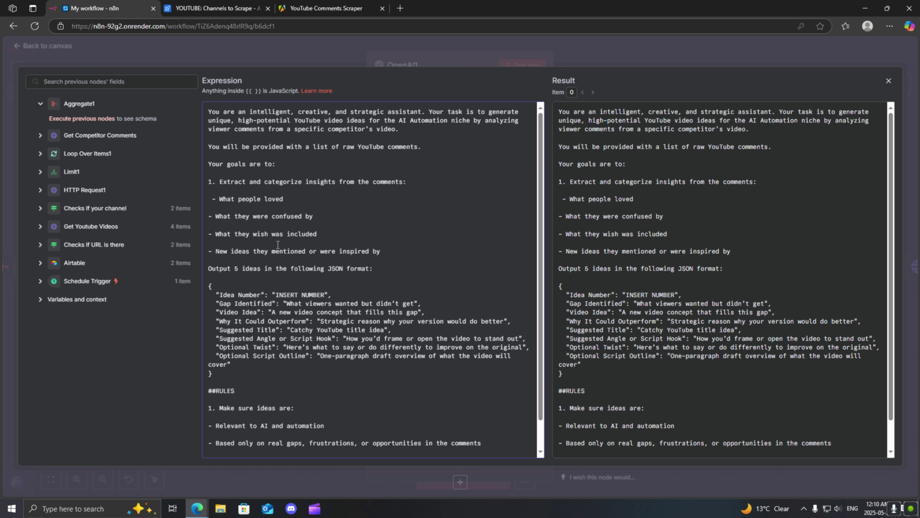
Step: Review the prompt's new-ideas category, the request for 5 ideas, and the JSON output fields from "Idea Number" to "Optional Script Outline"
left_click_drag(217, 251, 390, 257)
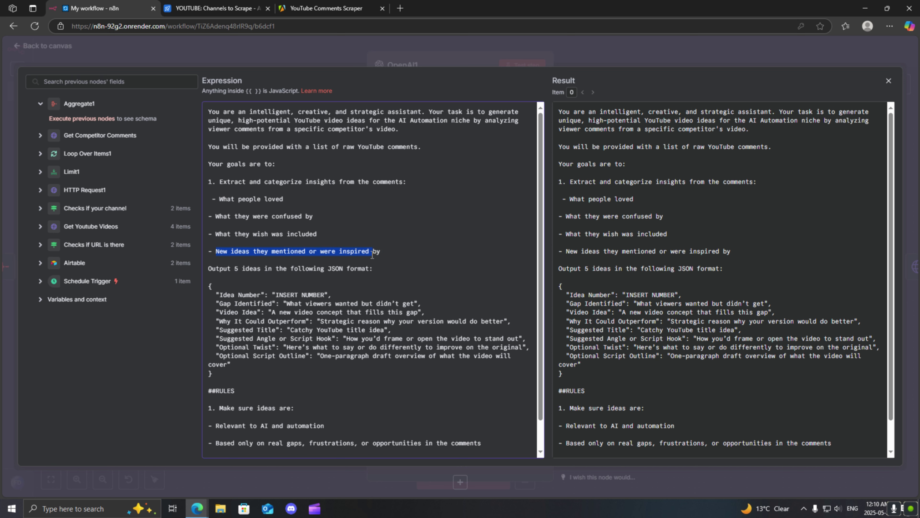
left_click_drag(209, 268, 363, 267)
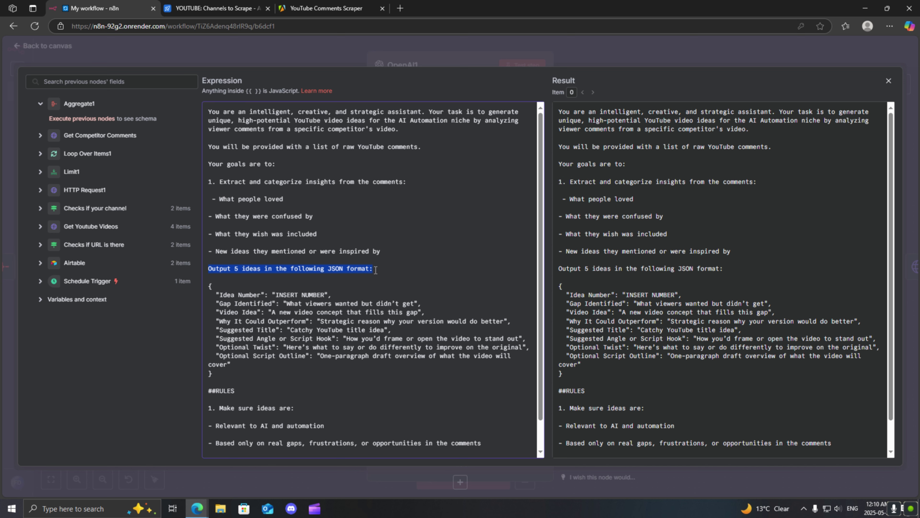
left_click(298, 303)
left_click_drag(221, 296, 267, 354)
left_click(267, 355)
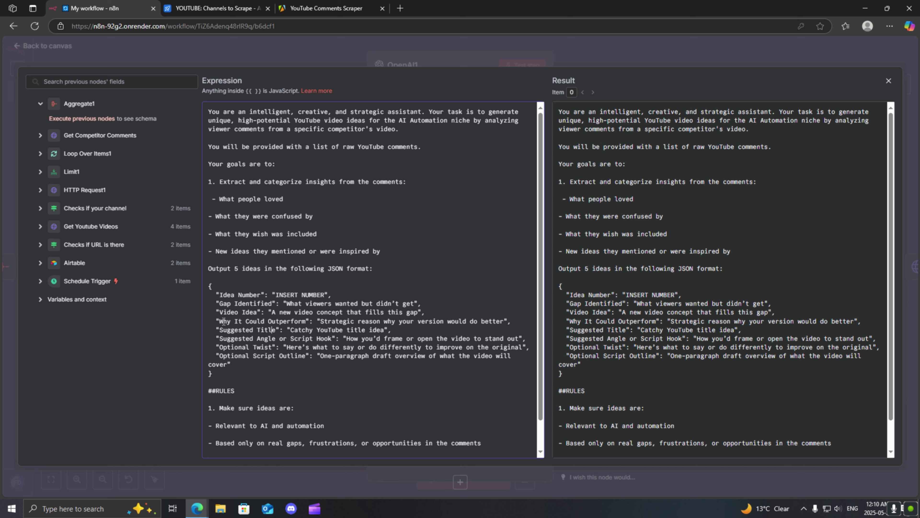
Step: Review the prompt's rules on idea relevance and the "Ideas" array output name, and return to the workflow canvas
scroll(253, 324, "down", 1)
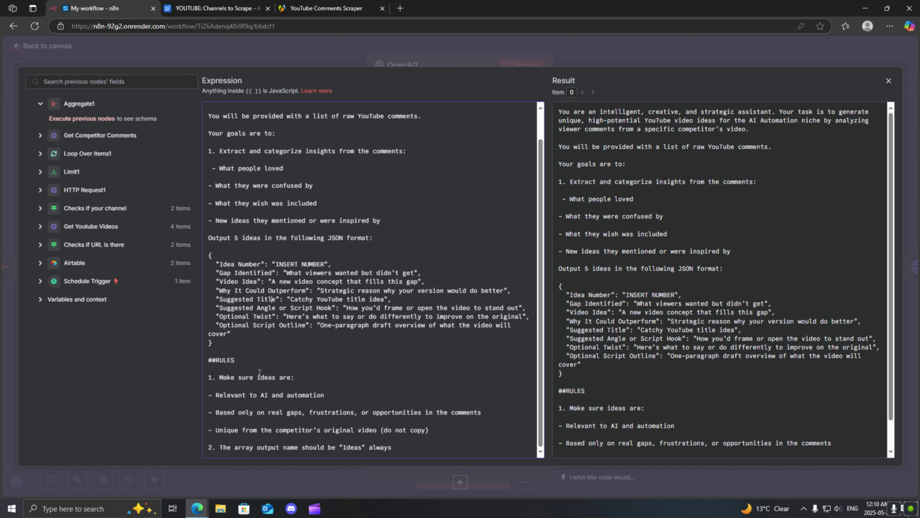
left_click_drag(222, 377, 321, 400)
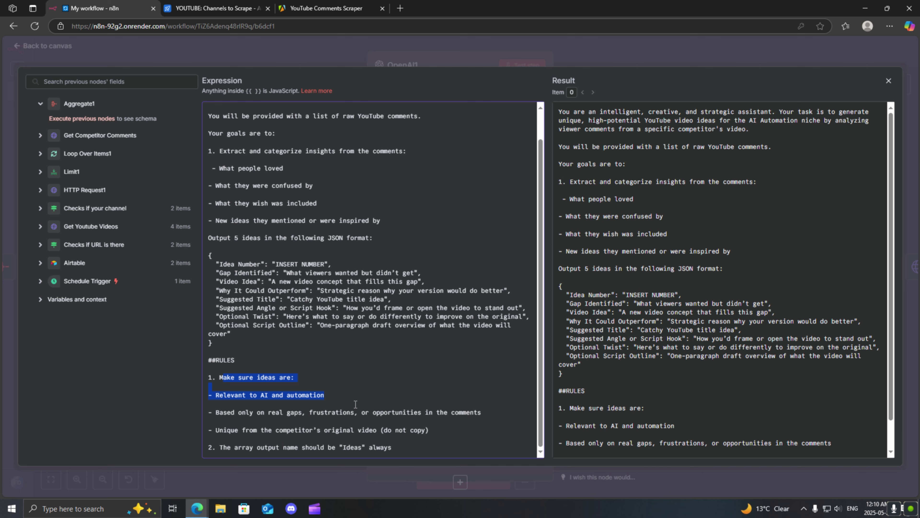
left_click_drag(419, 455, 213, 444)
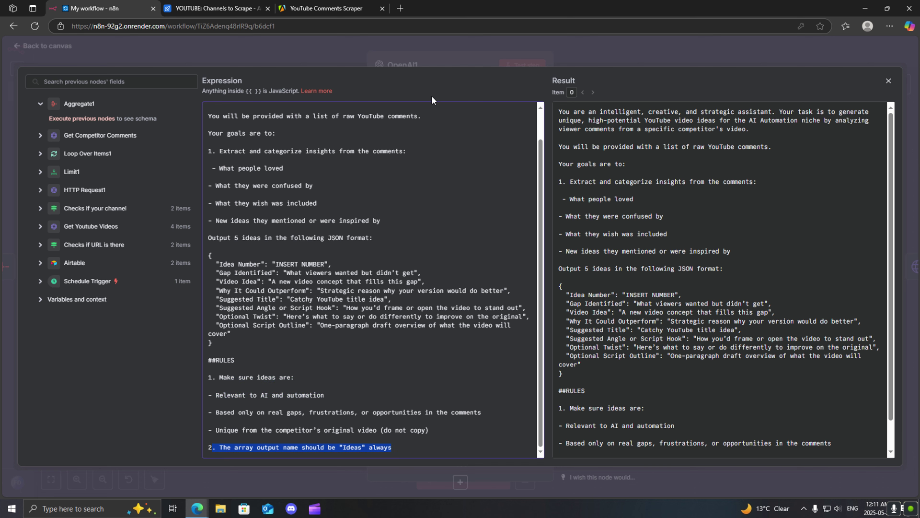
left_click(453, 57)
left_click(594, 43)
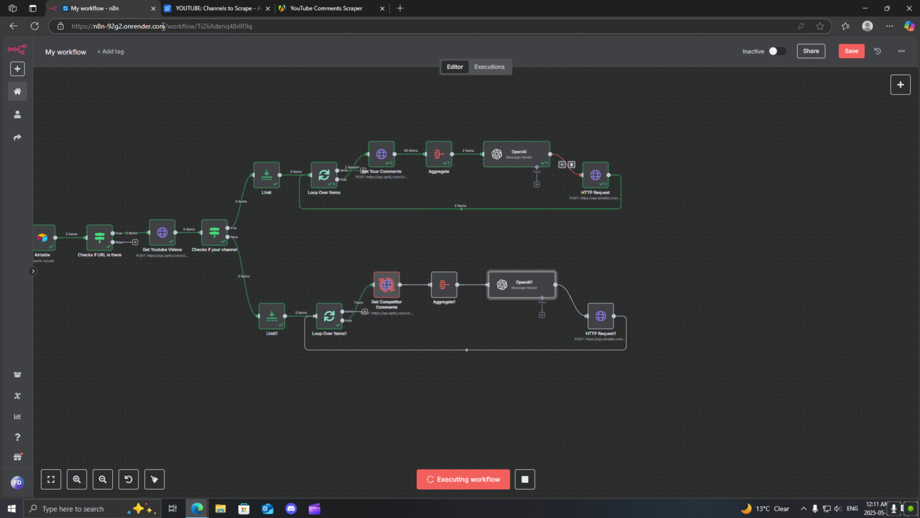
Step: Switch to Airtable, inspect the source videos and idea titles in the Your Video Ideas table, and return to the n8n workflow
left_click(191, 7)
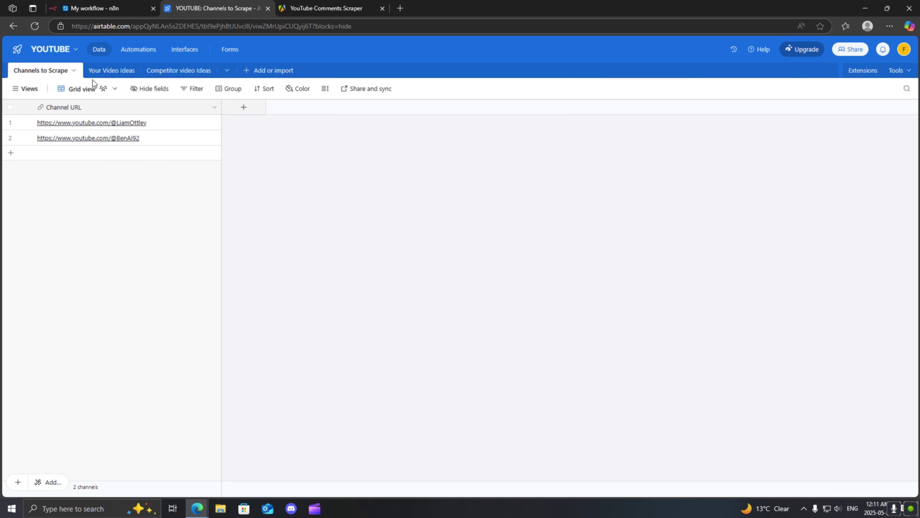
left_click(97, 72)
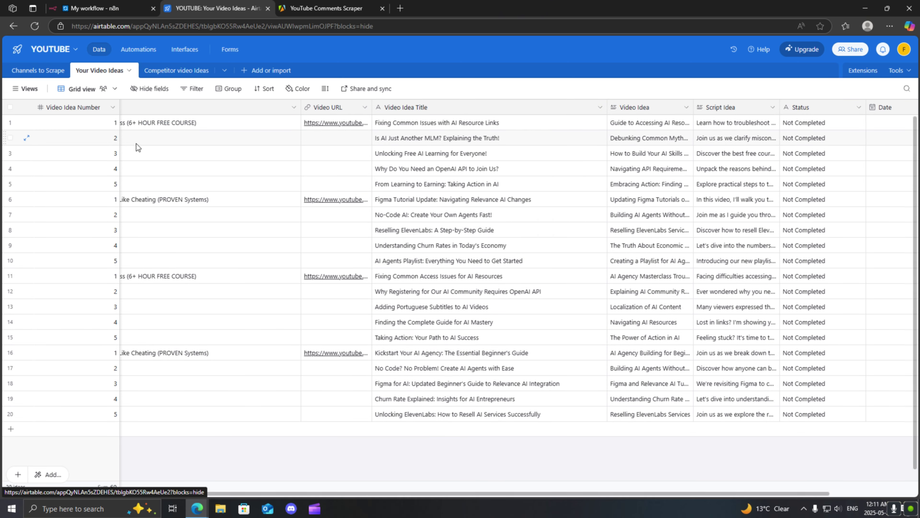
scroll(135, 143, "left", 3)
left_click_drag(77, 123, 280, 239)
scroll(190, 165, "down", 1)
left_click(193, 341)
left_click_drag(186, 268, 257, 374)
left_click(241, 294)
scroll(319, 334, "right", 3)
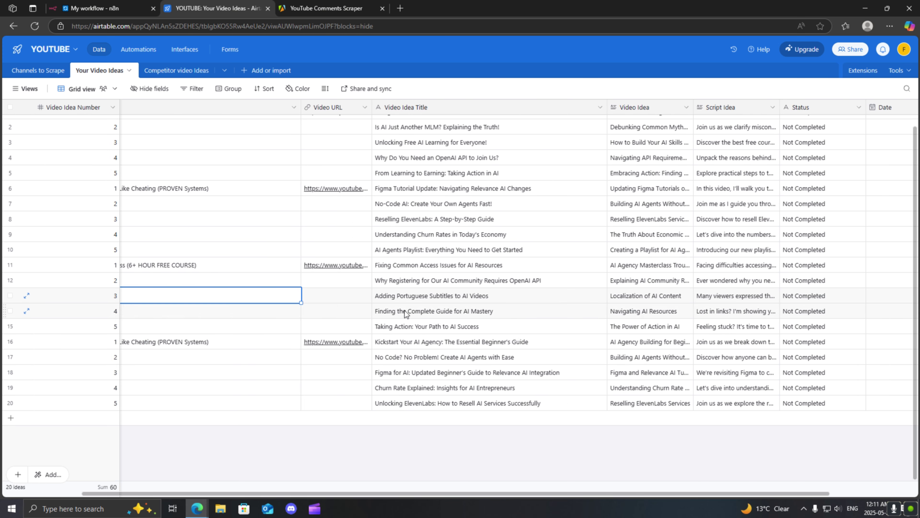
left_click_drag(423, 267, 421, 335)
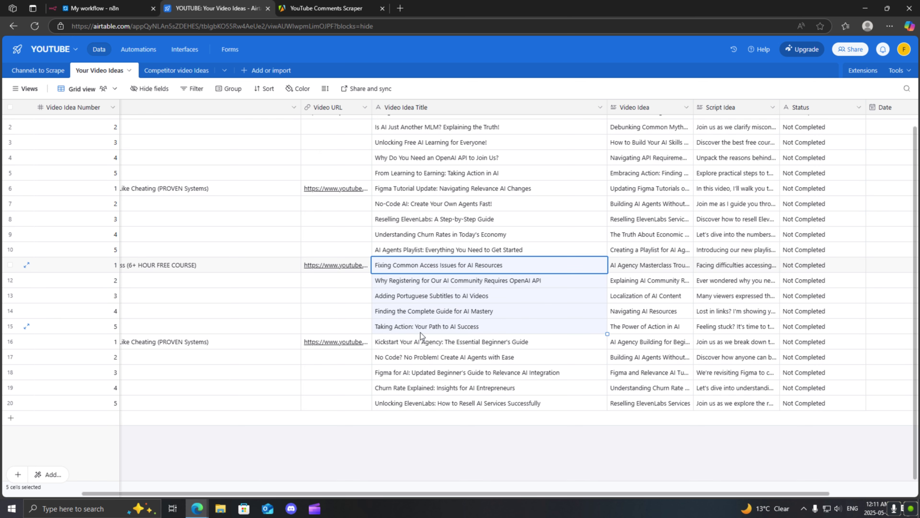
left_click(103, 7)
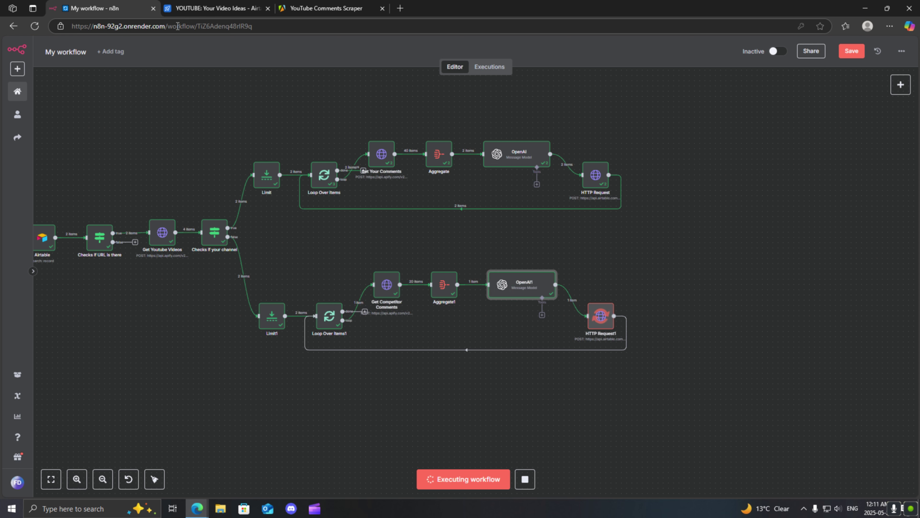
Step: Inspect the Gap Identified entries in Airtable's Competitor video Ideas table while checking the competitor branch's progress in n8n
left_click(204, 8)
left_click(173, 72)
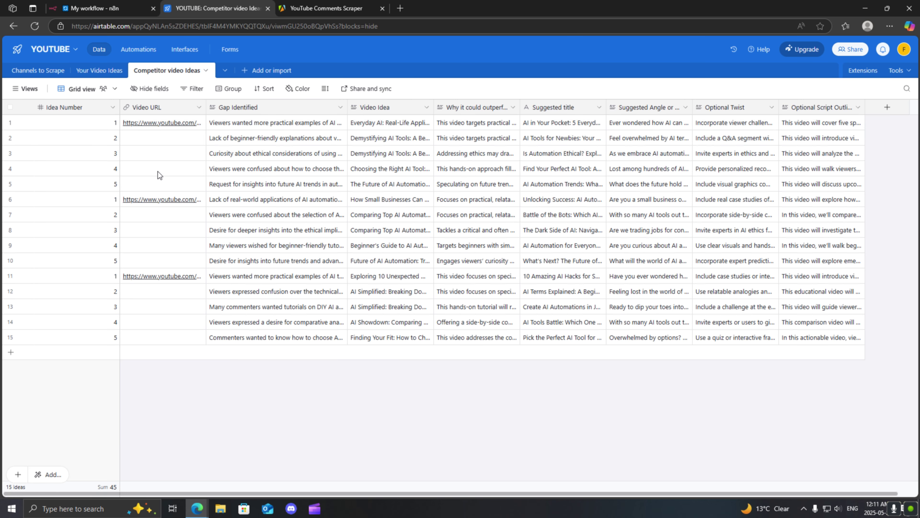
left_click(109, 8)
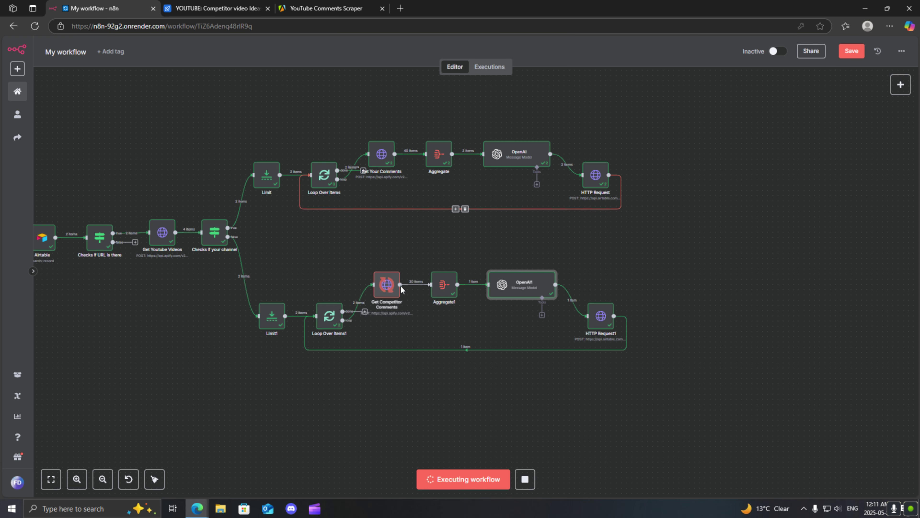
left_click(242, 8)
left_click_drag(239, 280, 246, 338)
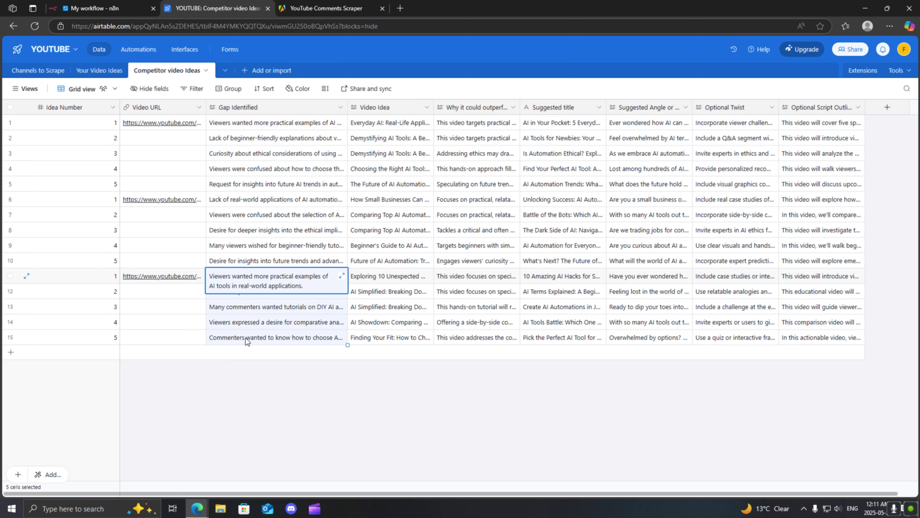
left_click(102, 8)
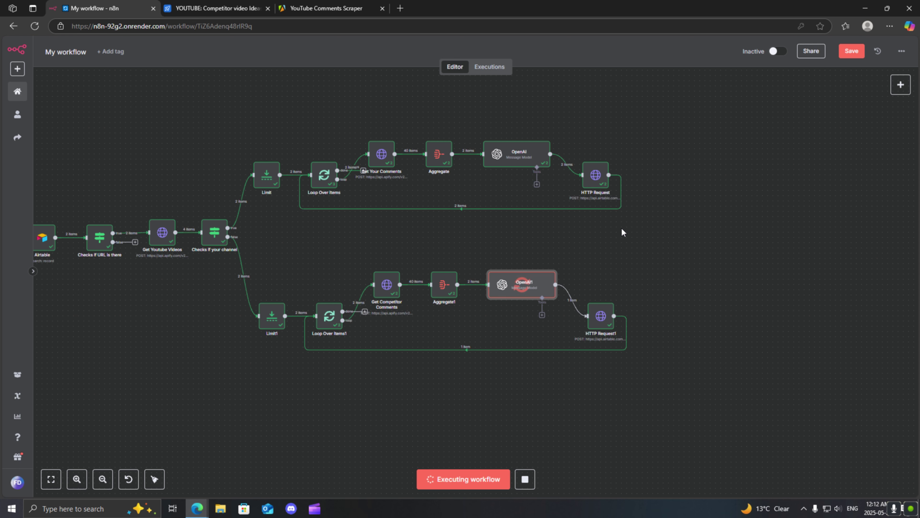
Step: Recheck Airtable's Competitor video Ideas table for newly added rows and return to the n8n canvas to check the run
left_click(205, 5)
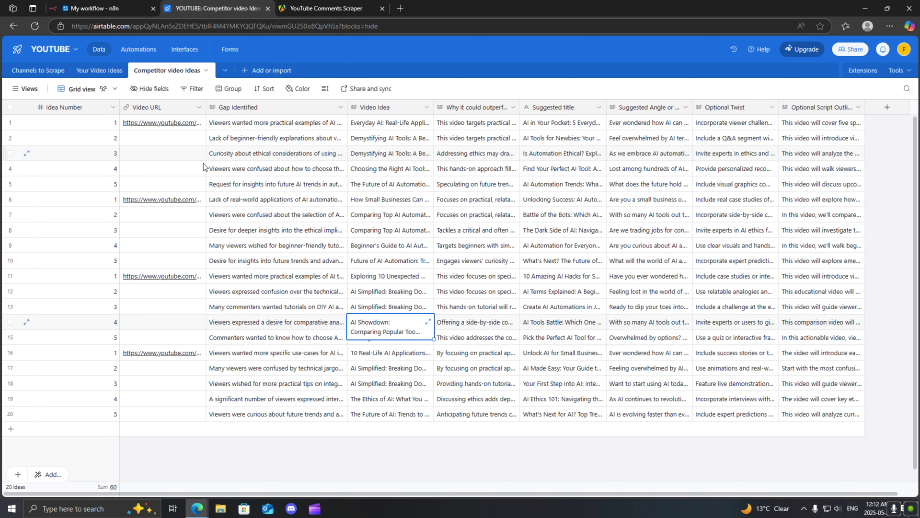
scroll(245, 350, "down", 1)
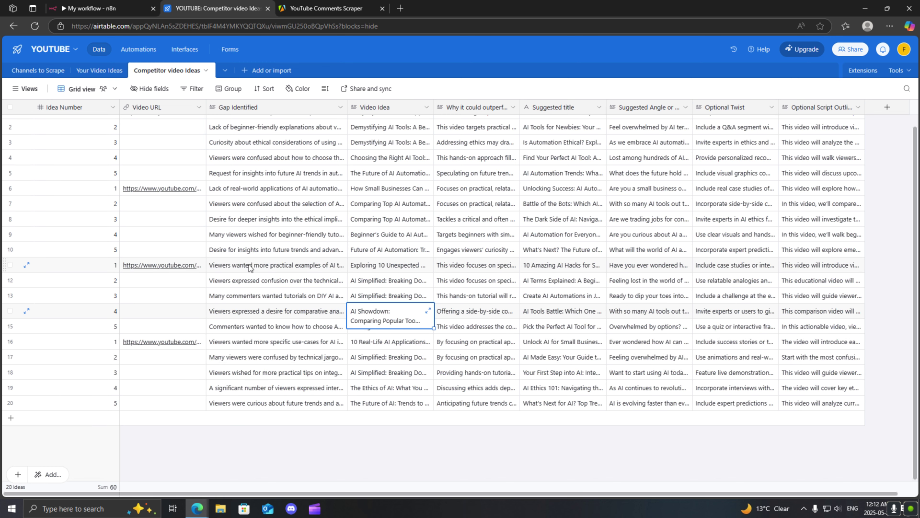
left_click(247, 275)
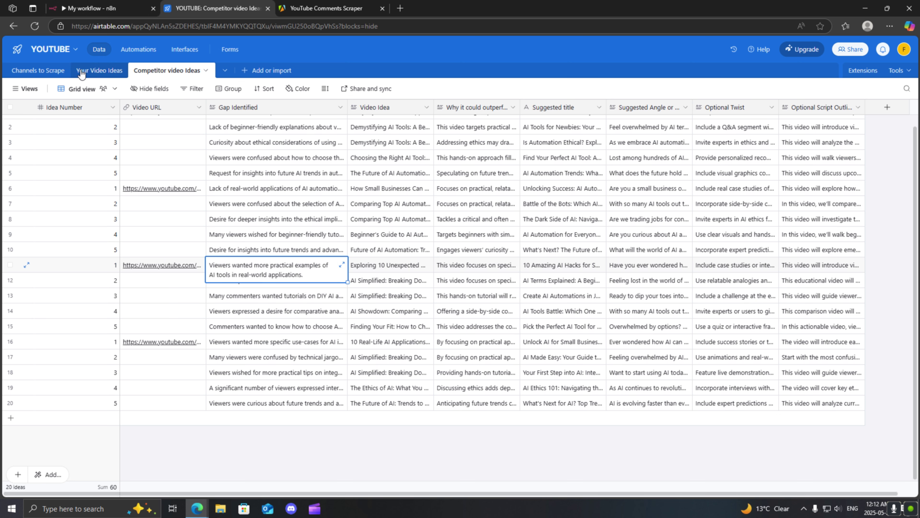
left_click(97, 5)
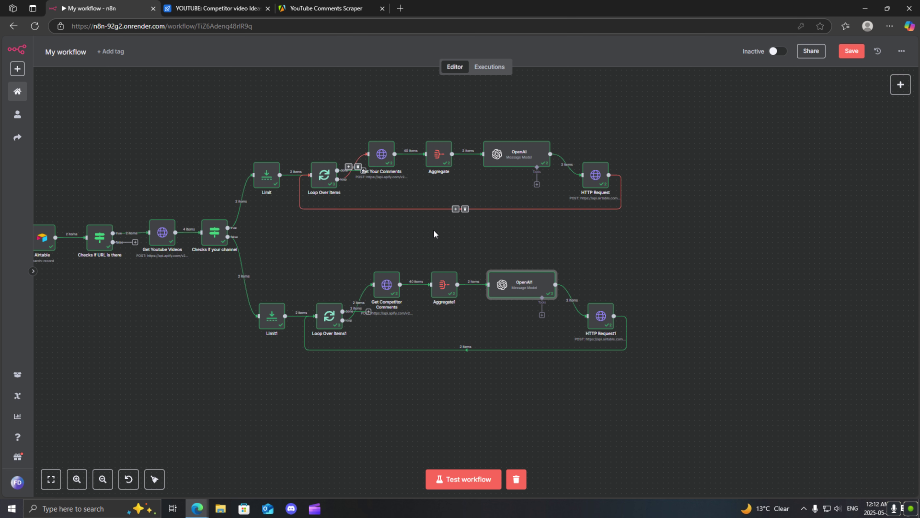